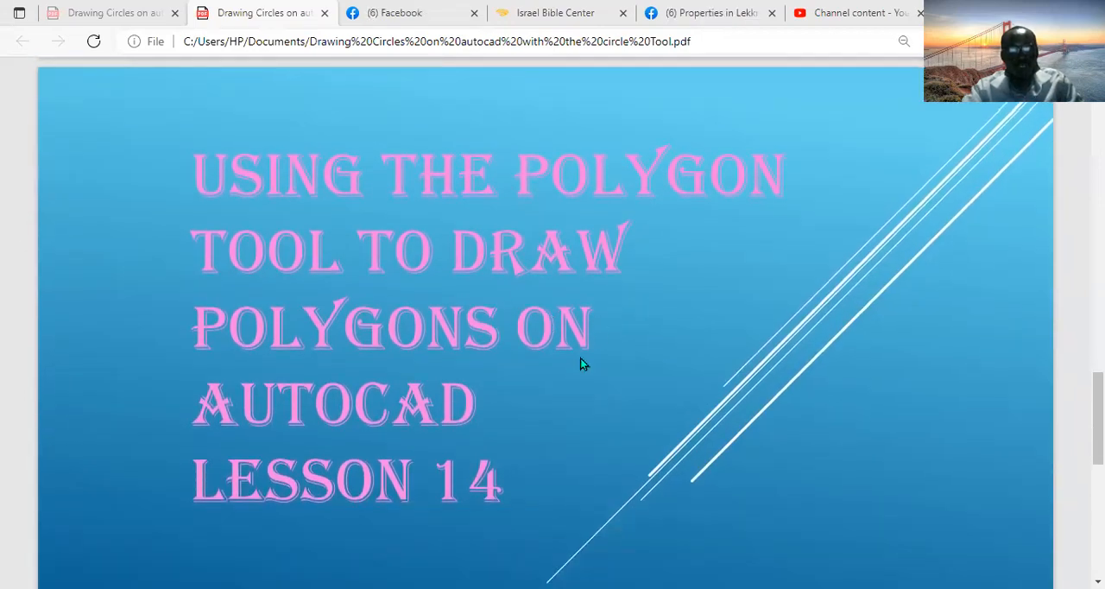
mouse_move(661, 73)
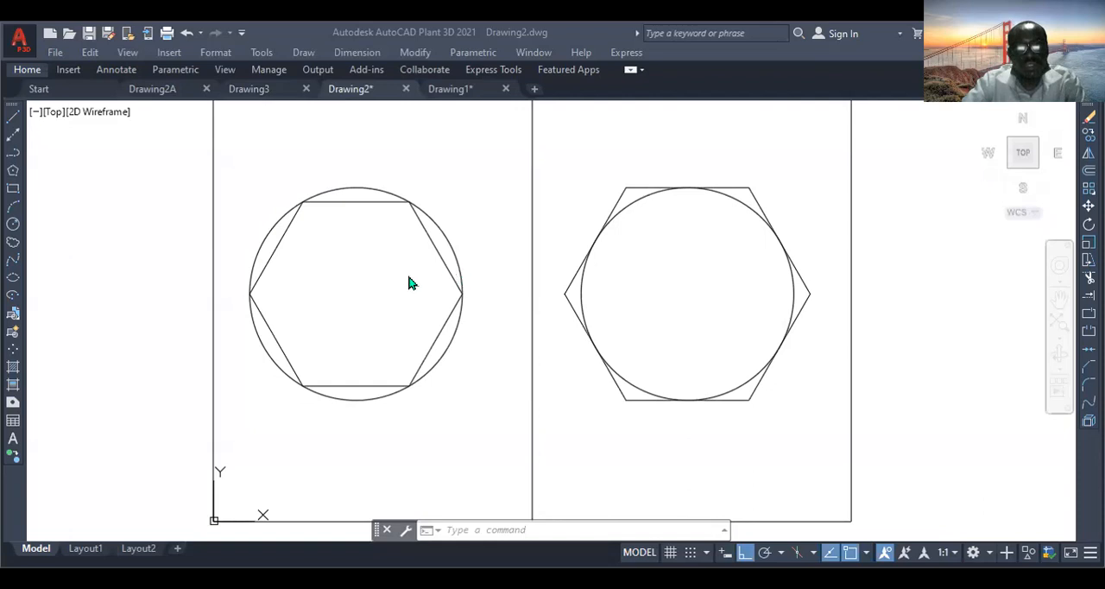
scroll(530, 298, "down", 2)
scroll(531, 298, "up", 2)
scroll(531, 298, "down", 2)
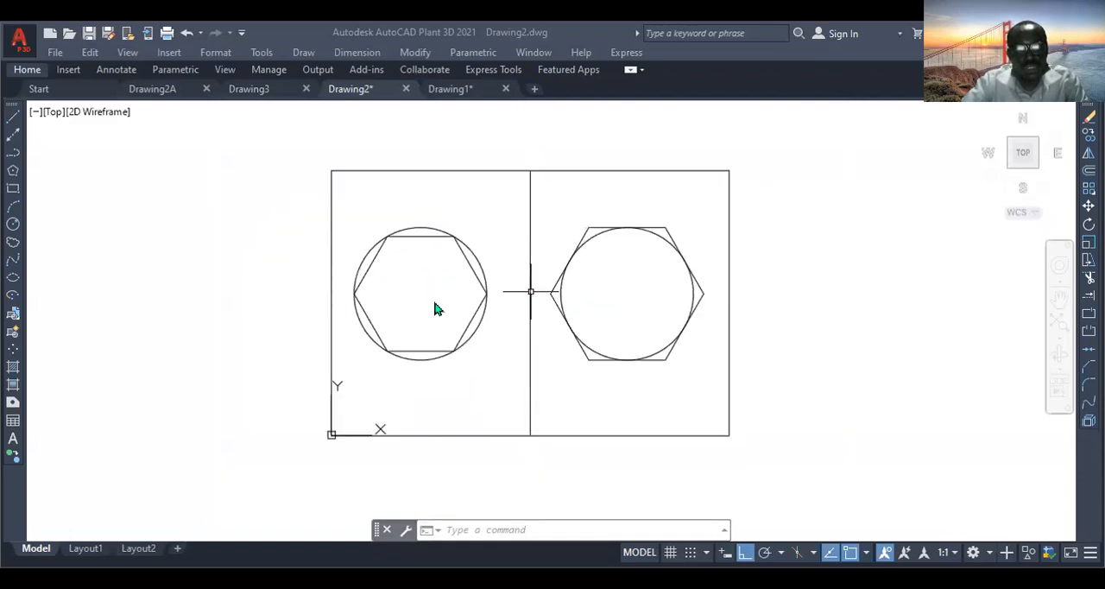
scroll(437, 305, "up", 2)
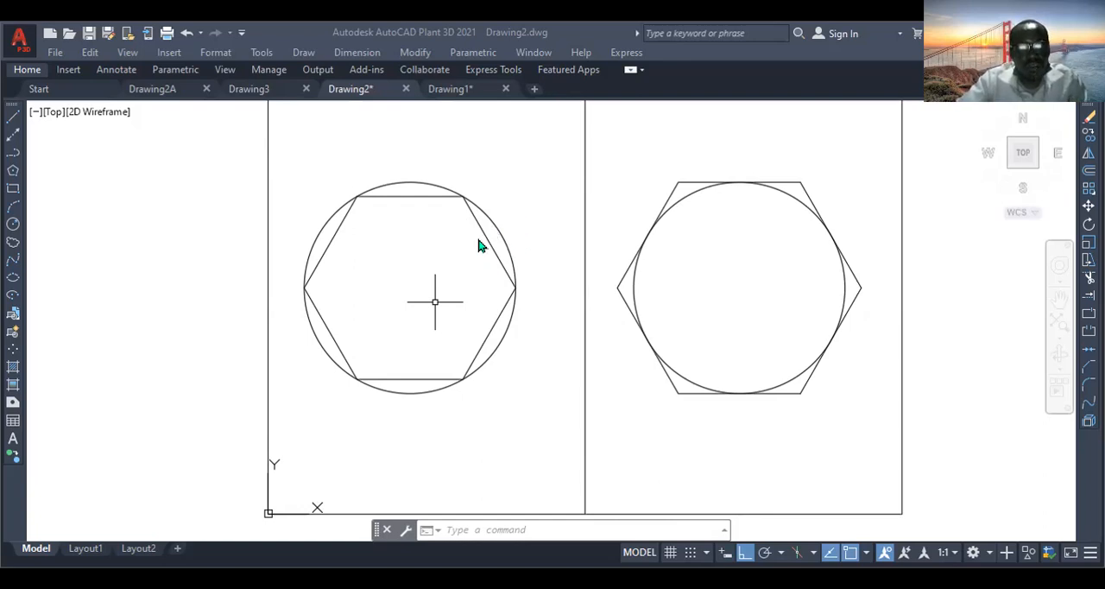
- Add a radius dimension to the circle around the left hexagon, placing its text outside at the circle's upper right
scroll(401, 236, "down", 2)
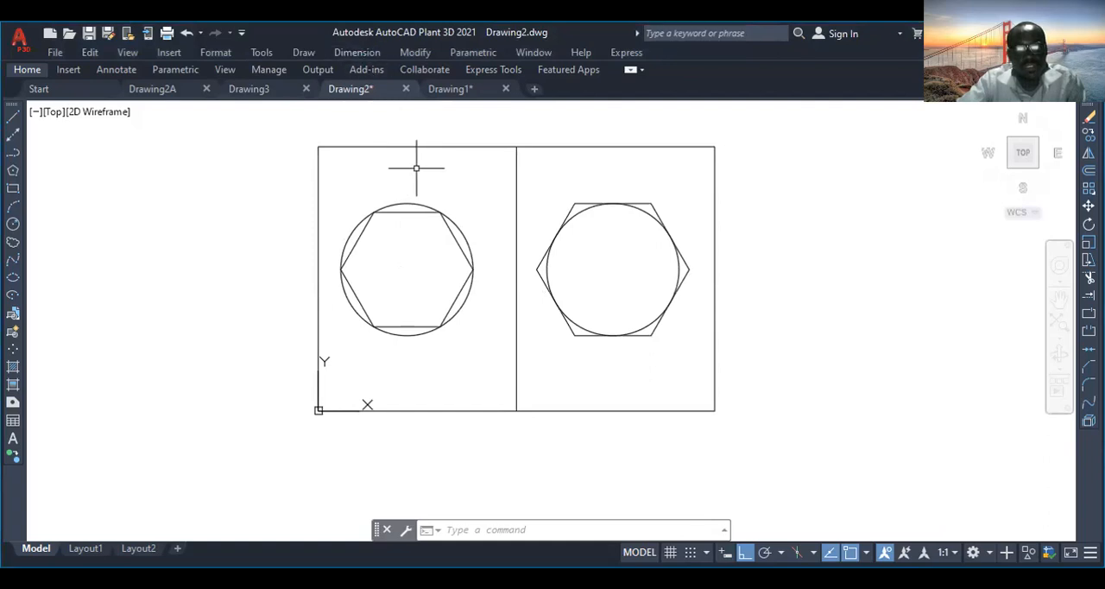
left_click(346, 50)
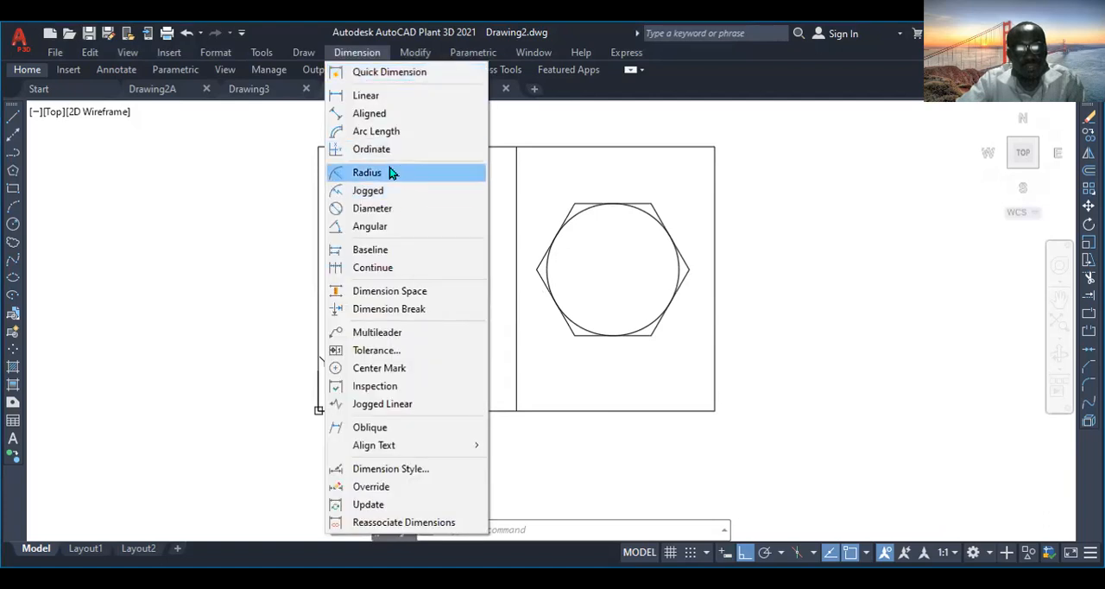
left_click(389, 172)
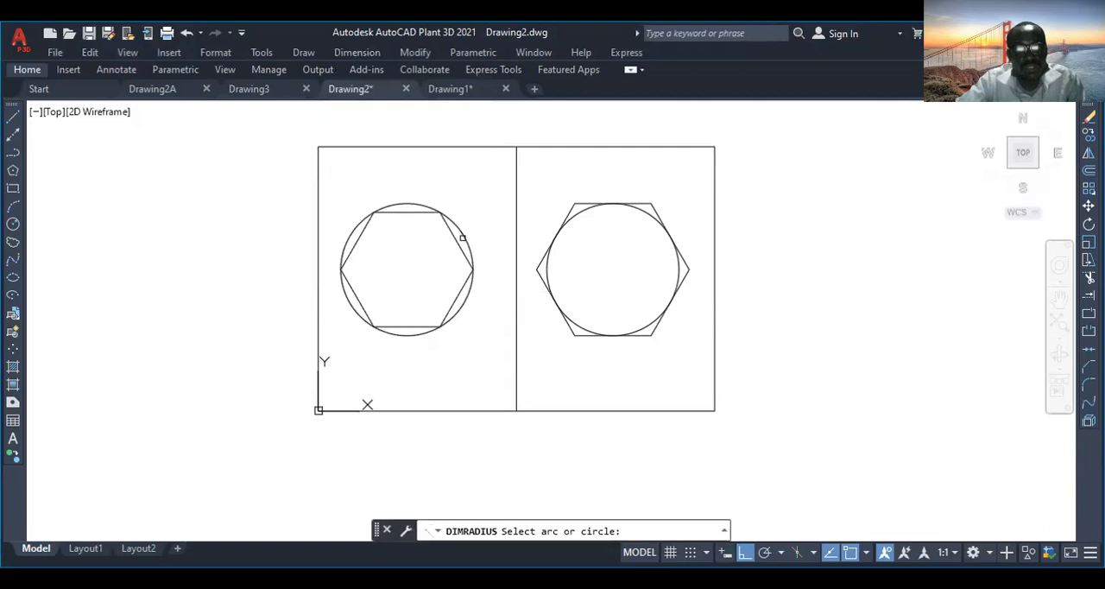
left_click(463, 235)
left_click(463, 235)
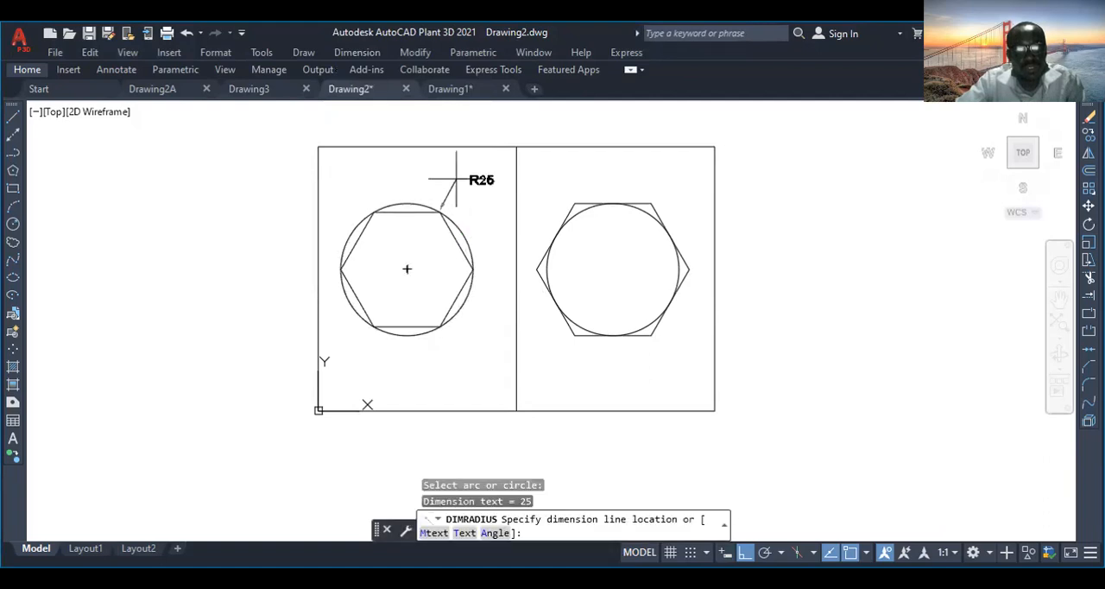
left_click(456, 180)
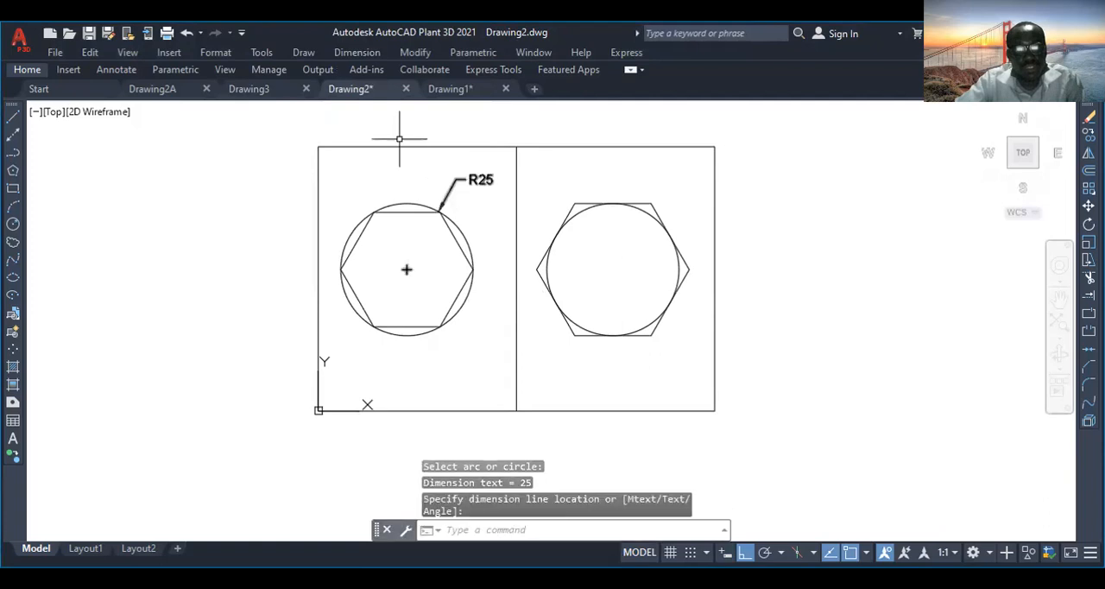
- Add a radius dimension to the circle inside the right hexagon, placing its text near the circle's centre
left_click(360, 50)
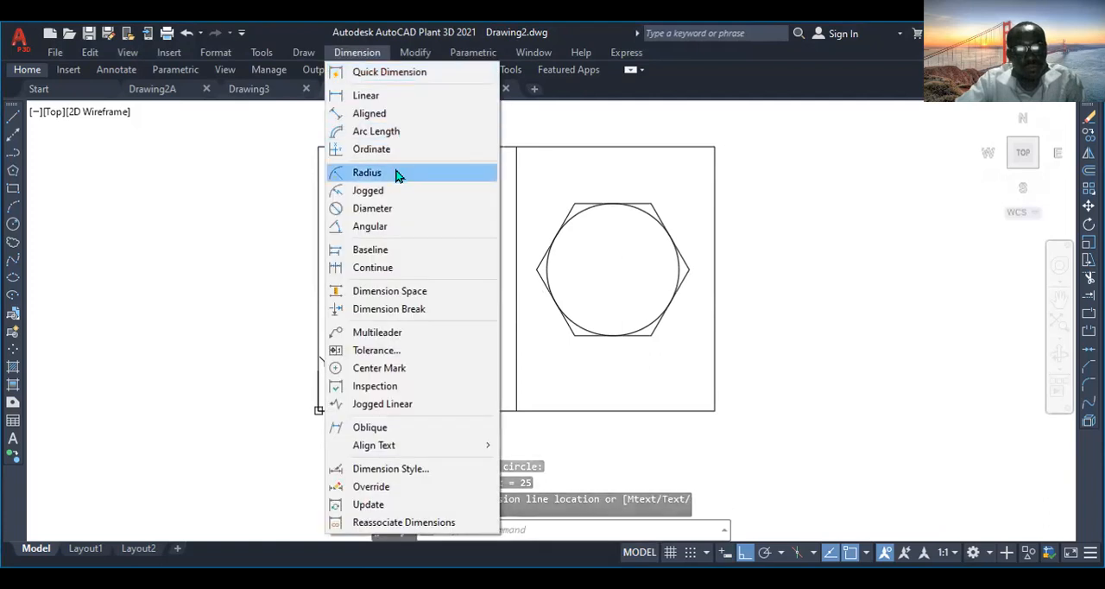
left_click(397, 173)
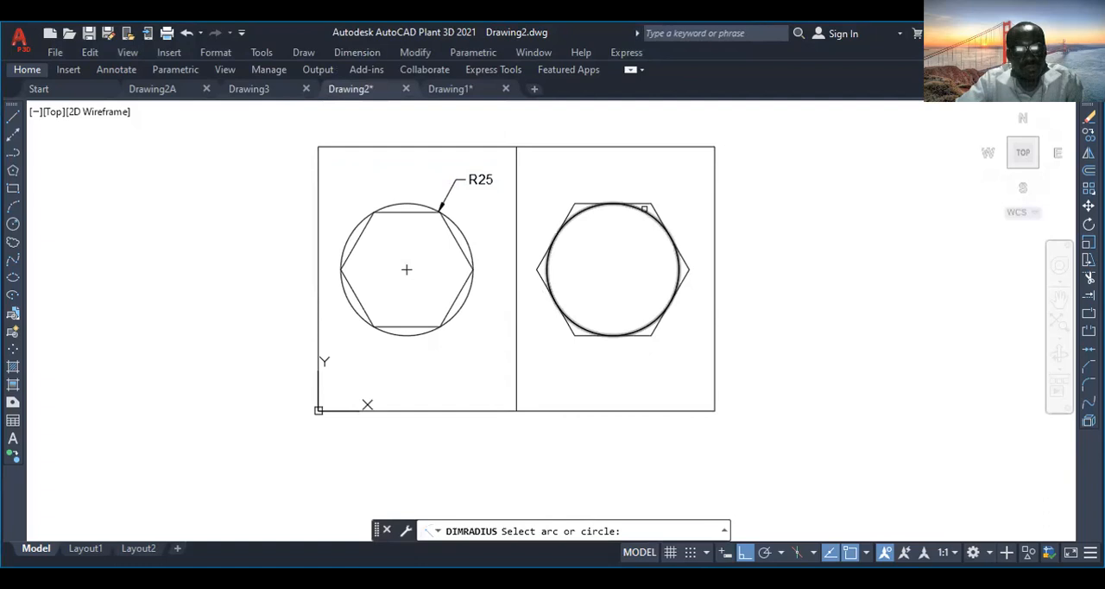
left_click(643, 211)
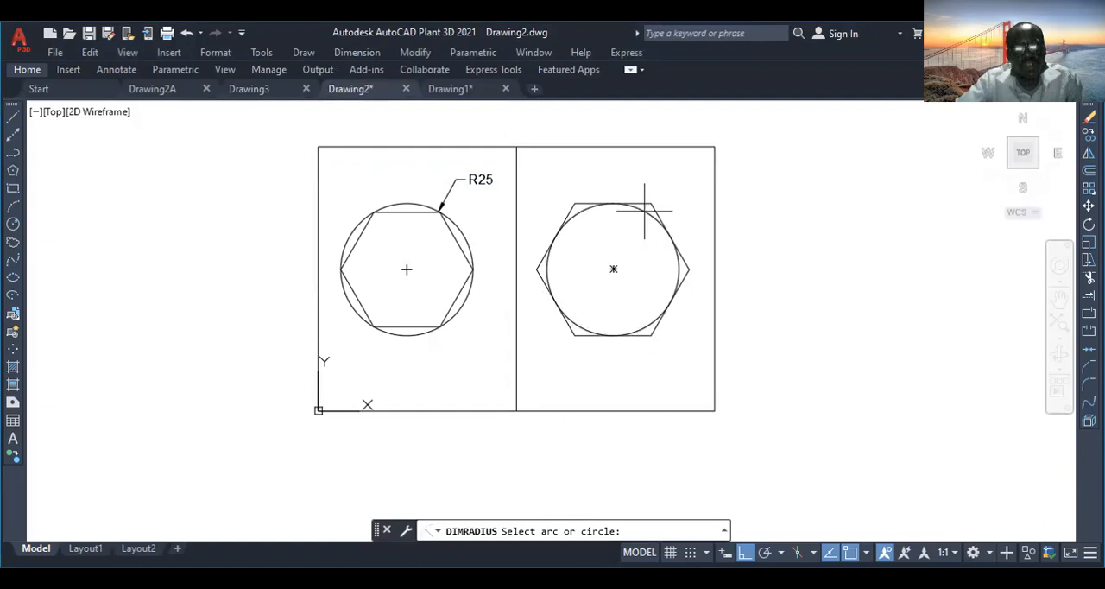
left_click(604, 270)
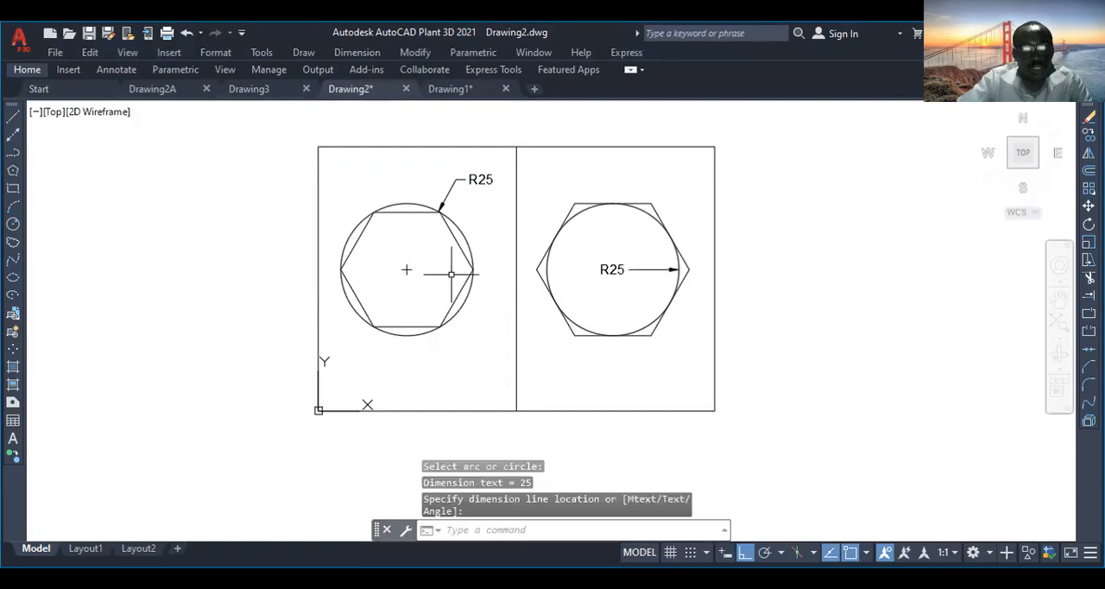
scroll(453, 253, "up", 2)
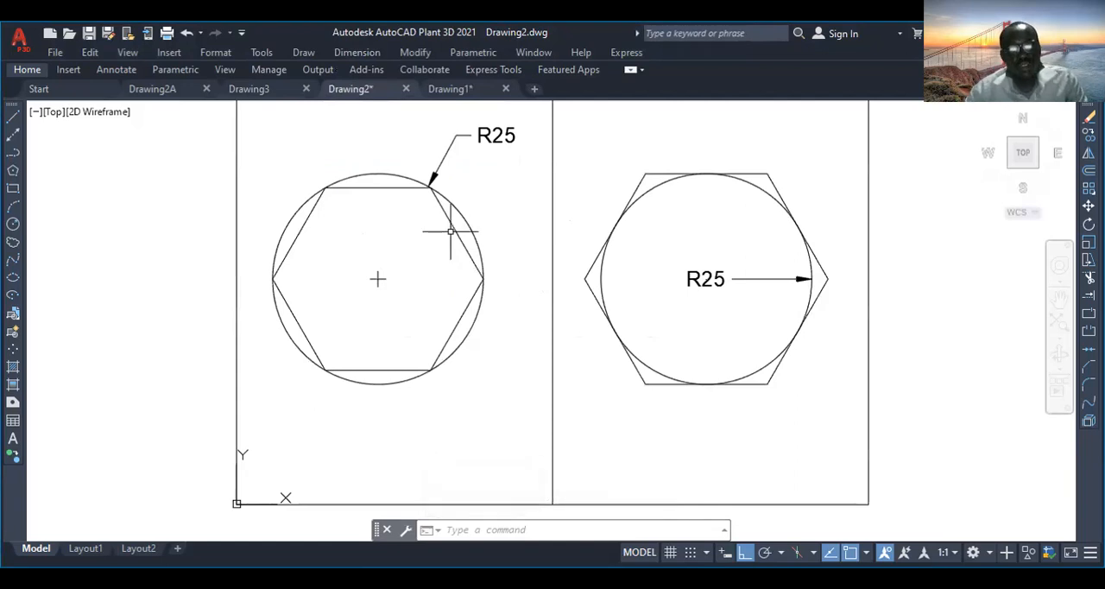
scroll(450, 231, "down", 2)
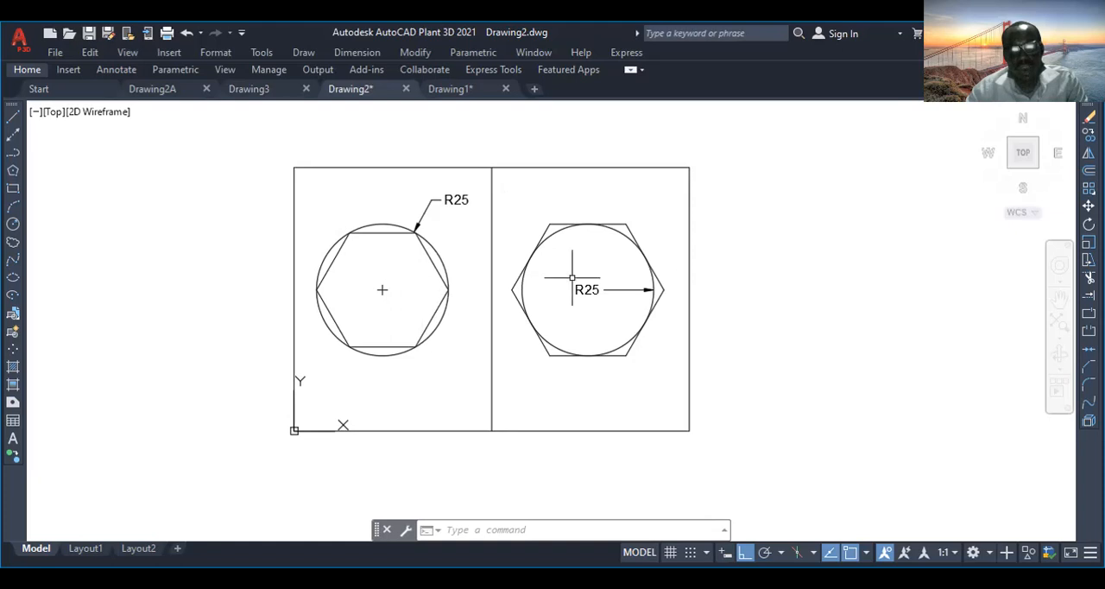
scroll(586, 280, "up", 2)
scroll(586, 277, "up", 3)
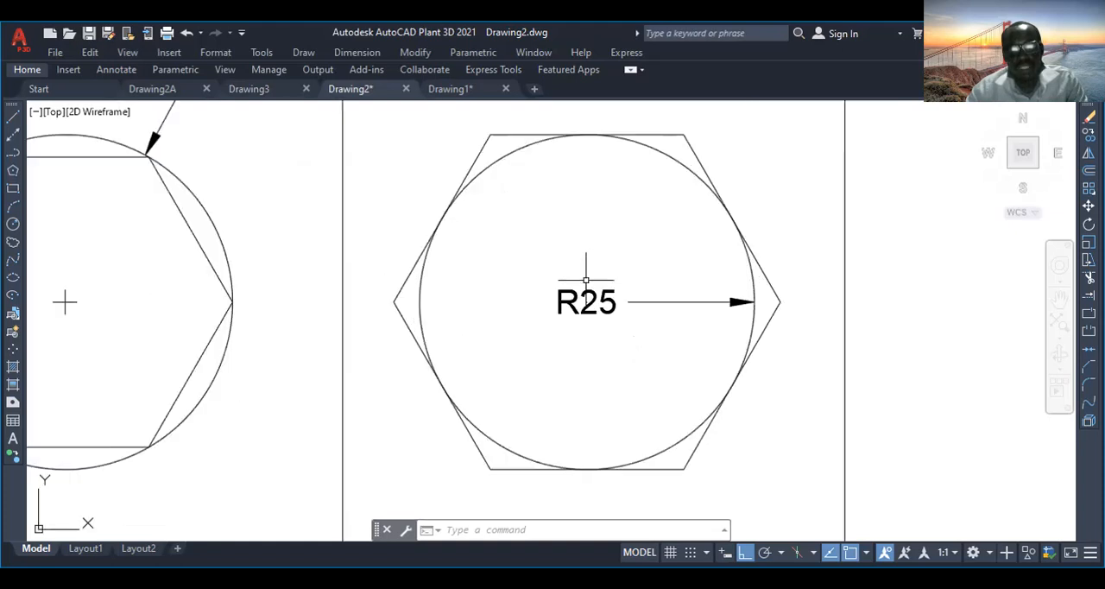
scroll(589, 274, "down", 3)
scroll(449, 250, "up", 1)
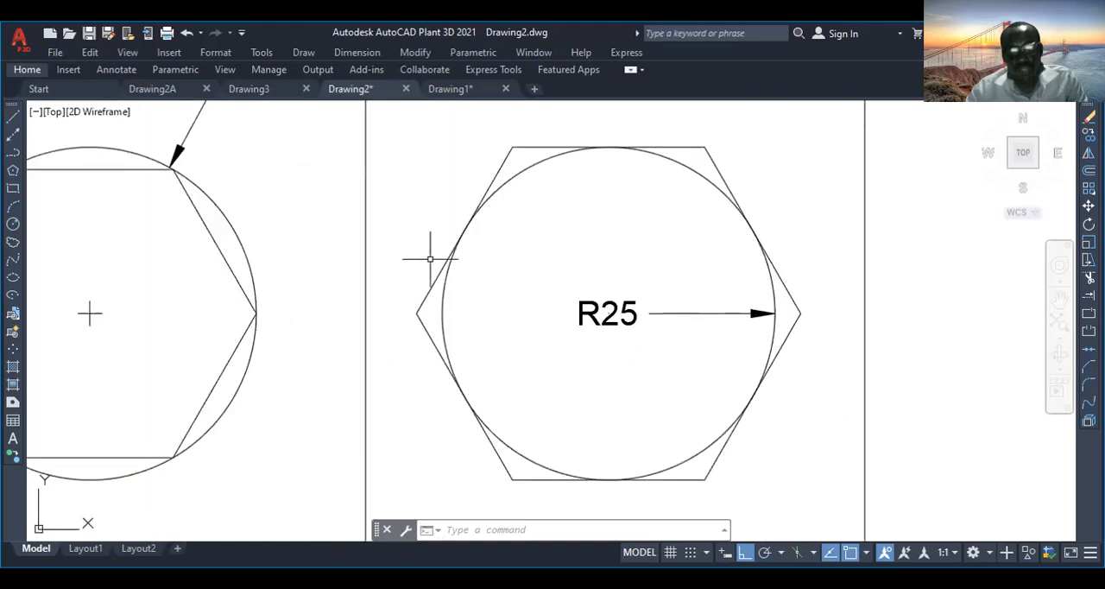
- Delete both circles, both hexagons, their radius dimensions and the vertical dividing line, leaving only the outer rectangle
scroll(293, 284, "down", 3)
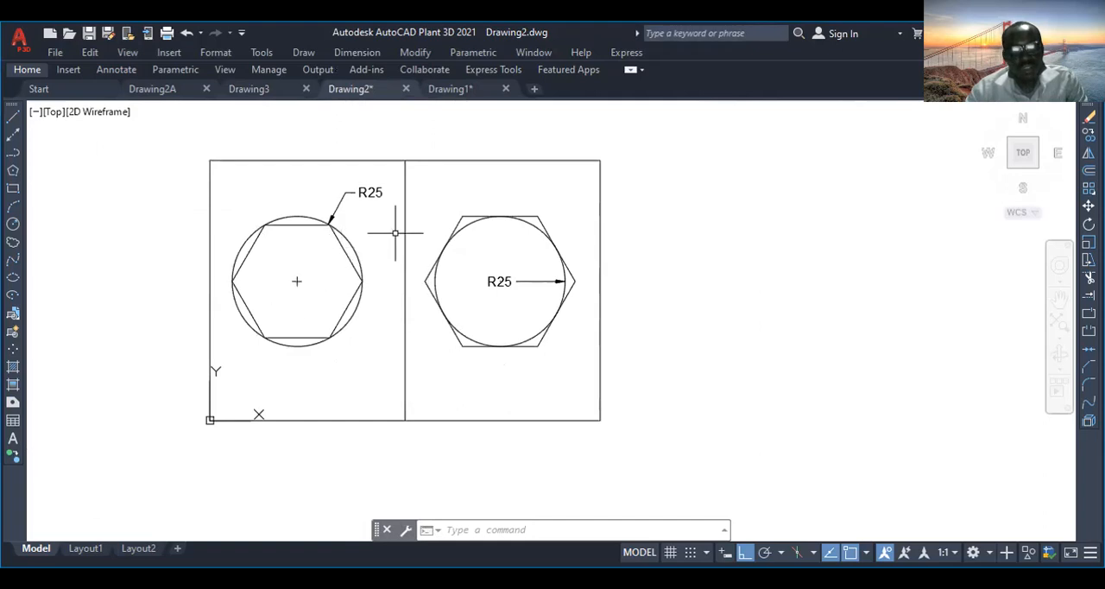
left_click(385, 174)
left_click(236, 385)
left_click(577, 184)
left_click(422, 386)
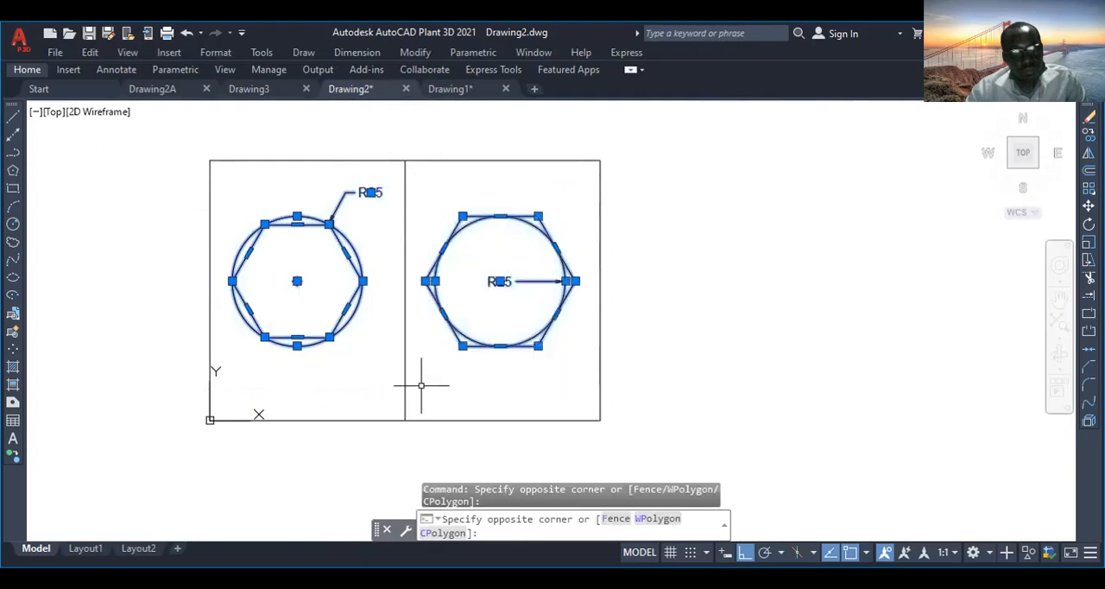
left_click(441, 204)
left_click(367, 246)
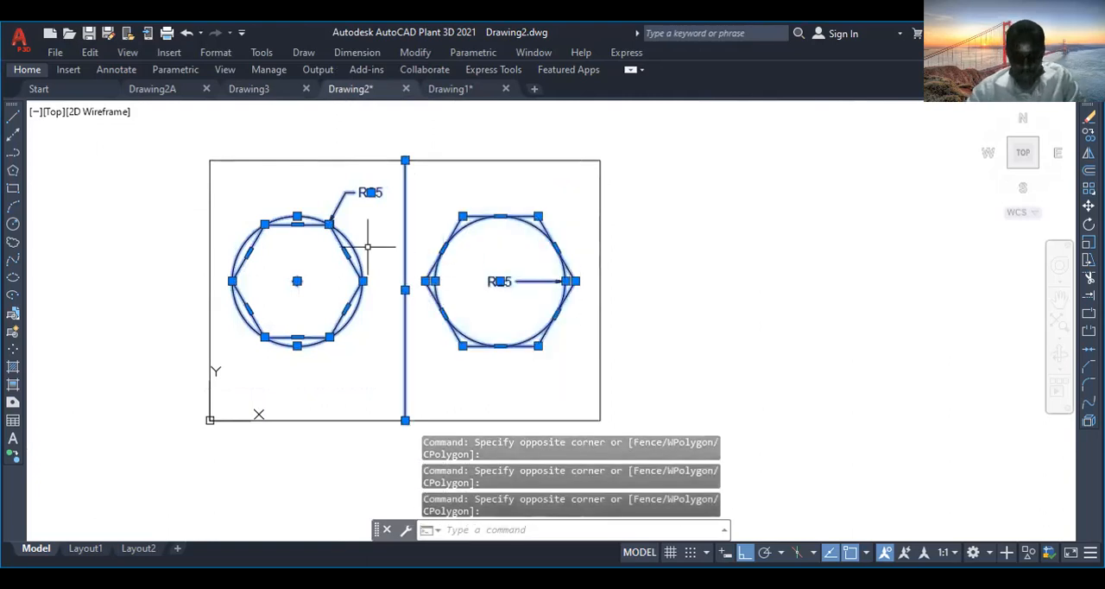
key("Delete")
middle_click_drag(545, 301, 628, 307)
key("Escape")
key("Escape")
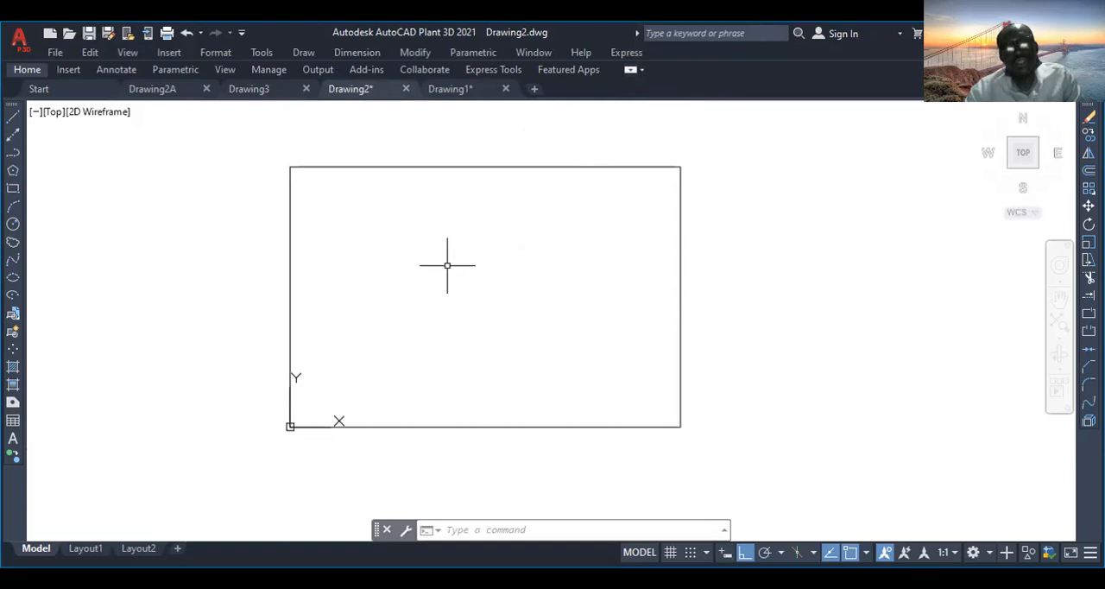
- Draw a vertical line from the midpoint of the rectangle's top edge to the midpoint of its bottom edge
mouse_move(451, 257)
middle_mouse_down()
mouse_move(521, 260)
mouse_move(424, 267)
middle_mouse_up()
scroll(424, 259, "up", 2)
scroll(422, 256, "down", 2)
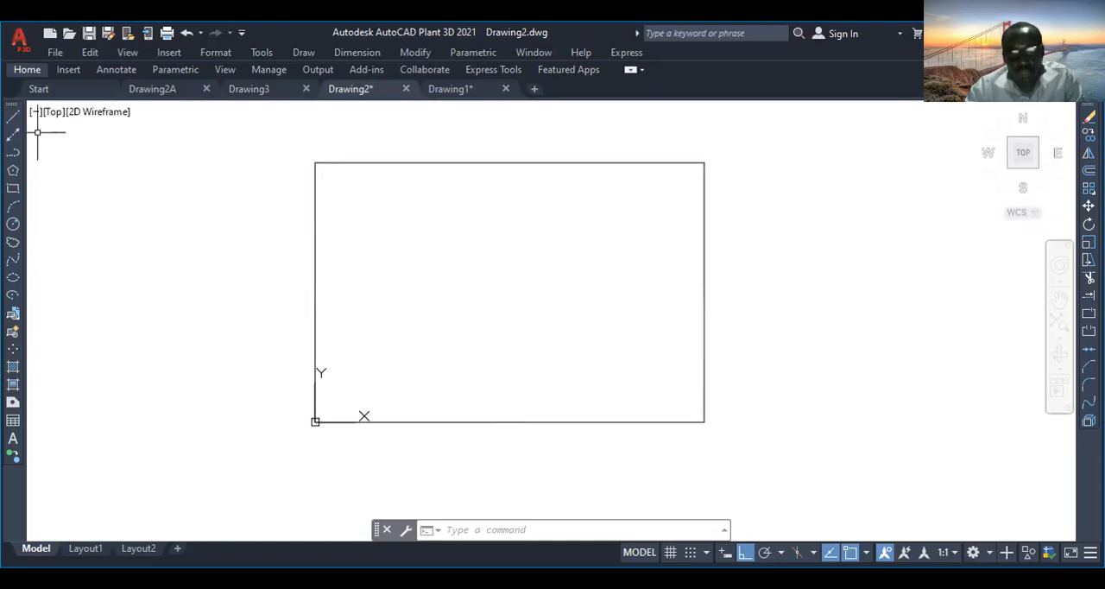
left_click(13, 119)
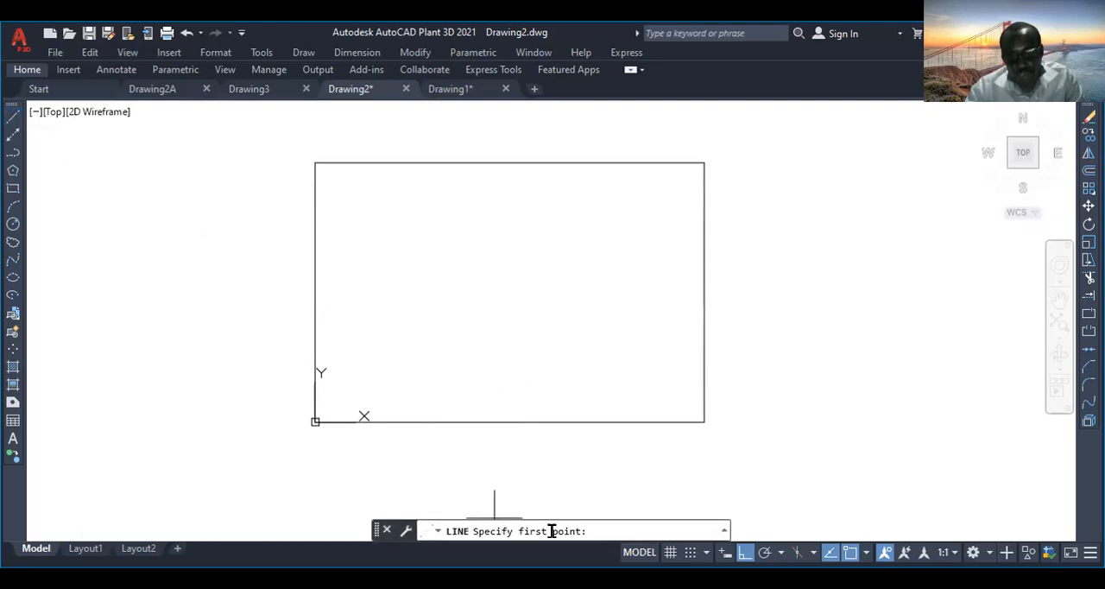
left_click(509, 162)
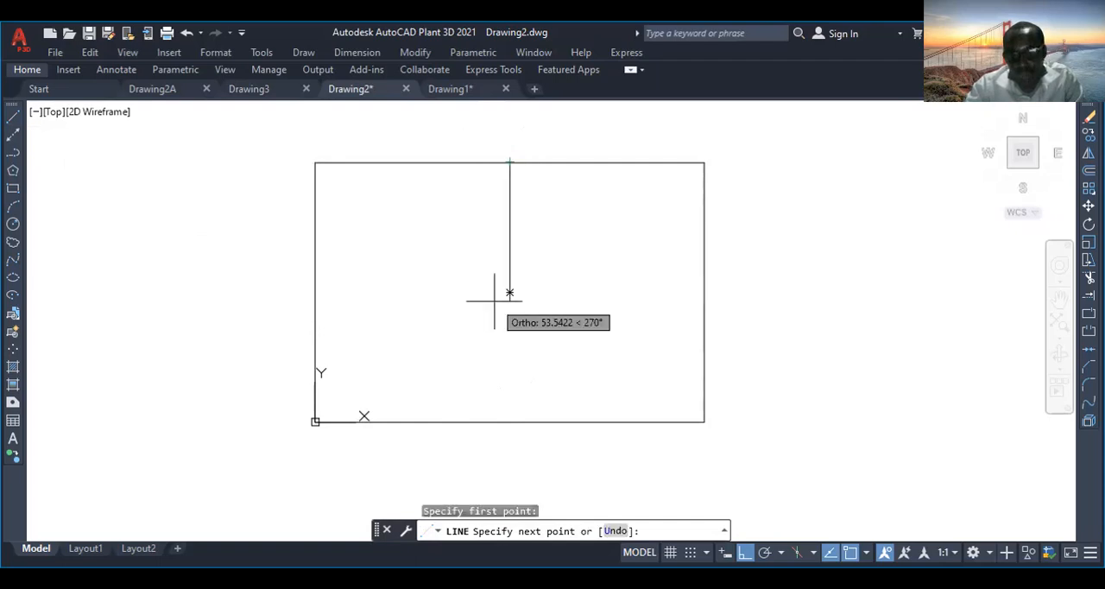
left_click(509, 421)
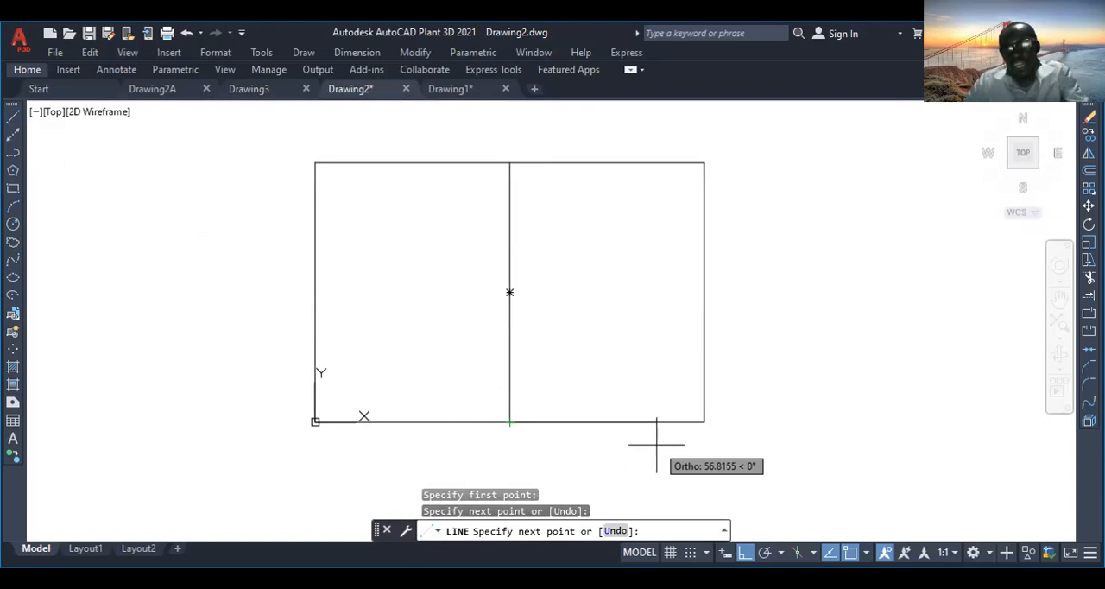
key("Return")
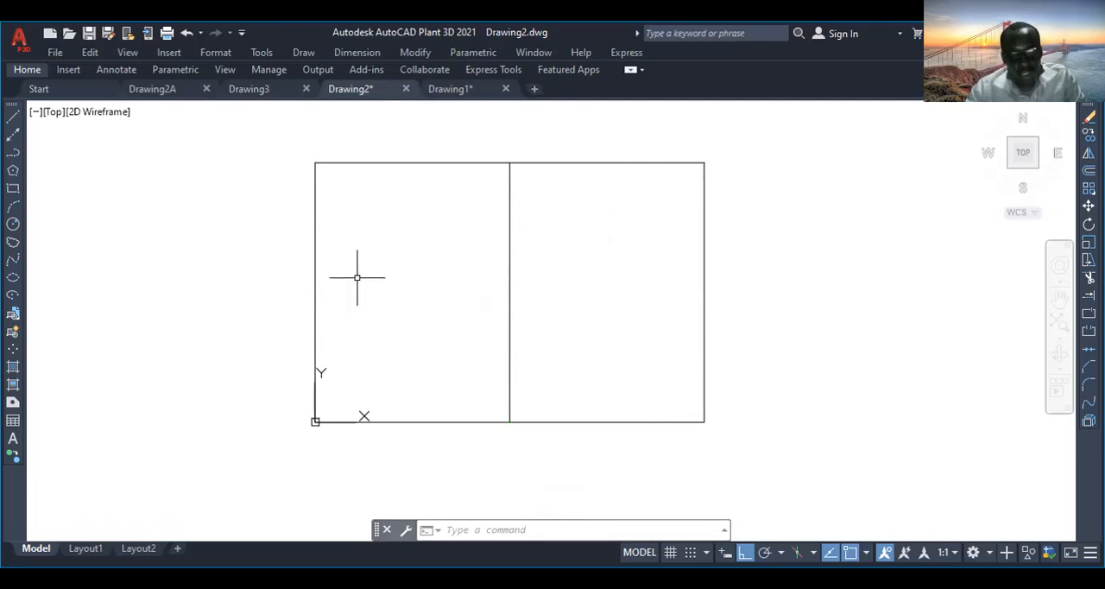
- Draw a circle of radius 25 near the middle of the rectangle's left half
left_click(13, 224)
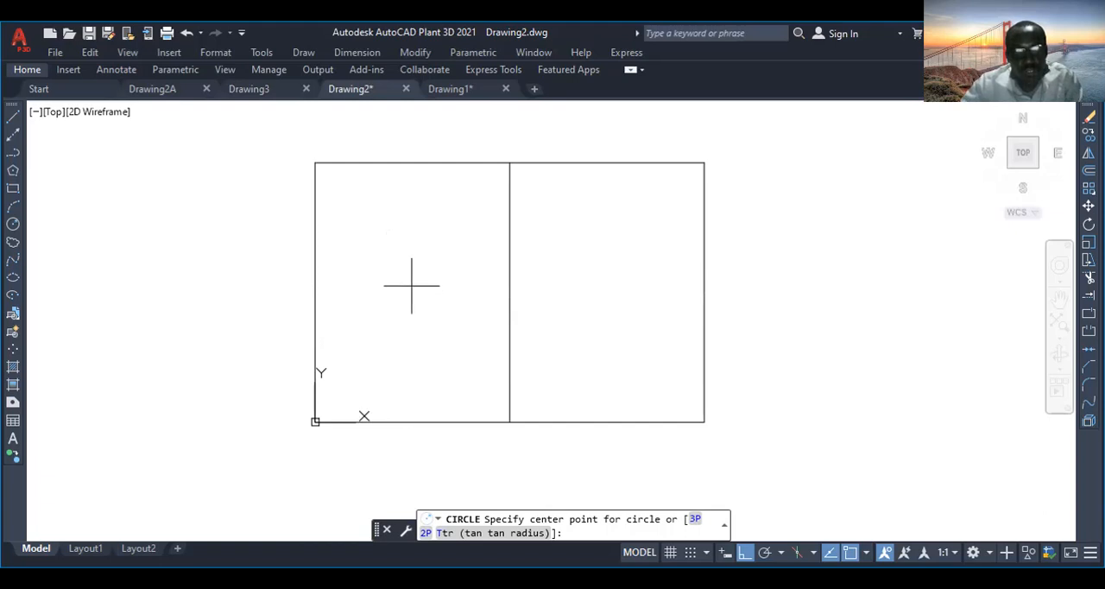
left_click(412, 285)
type("25")
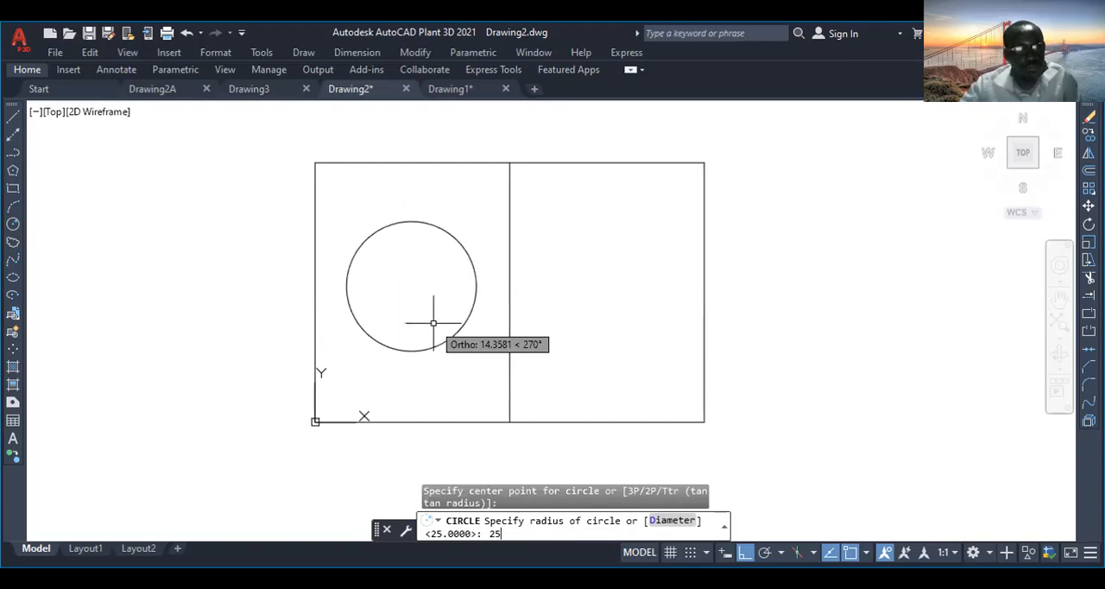
key("Return")
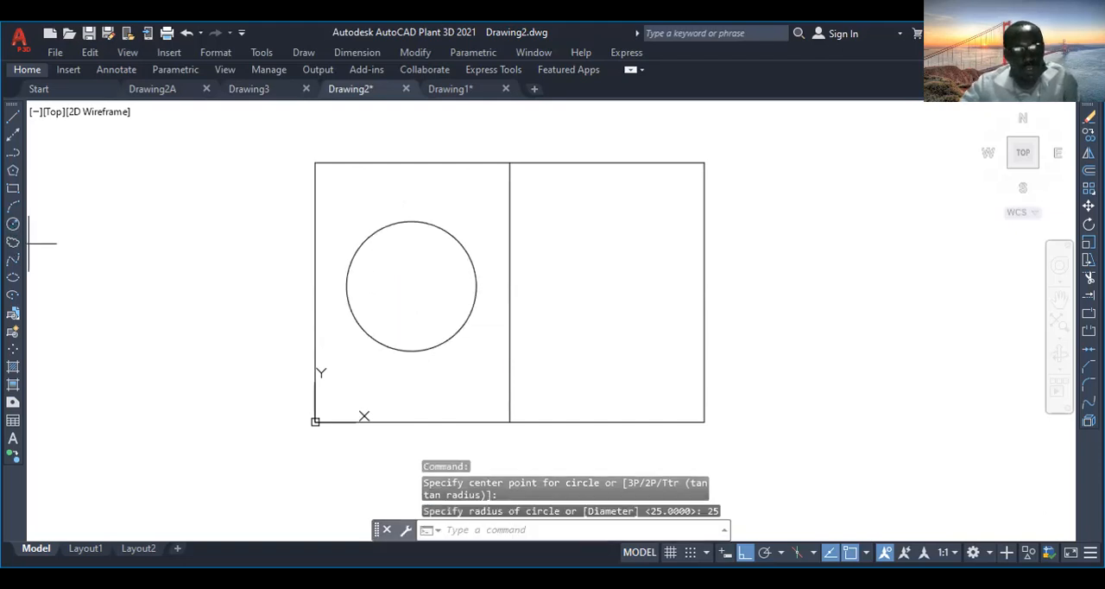
- Draw a second circle of radius 25 in the rectangle's right half
key("Return")
left_click(596, 274)
type("25")
key("Return")
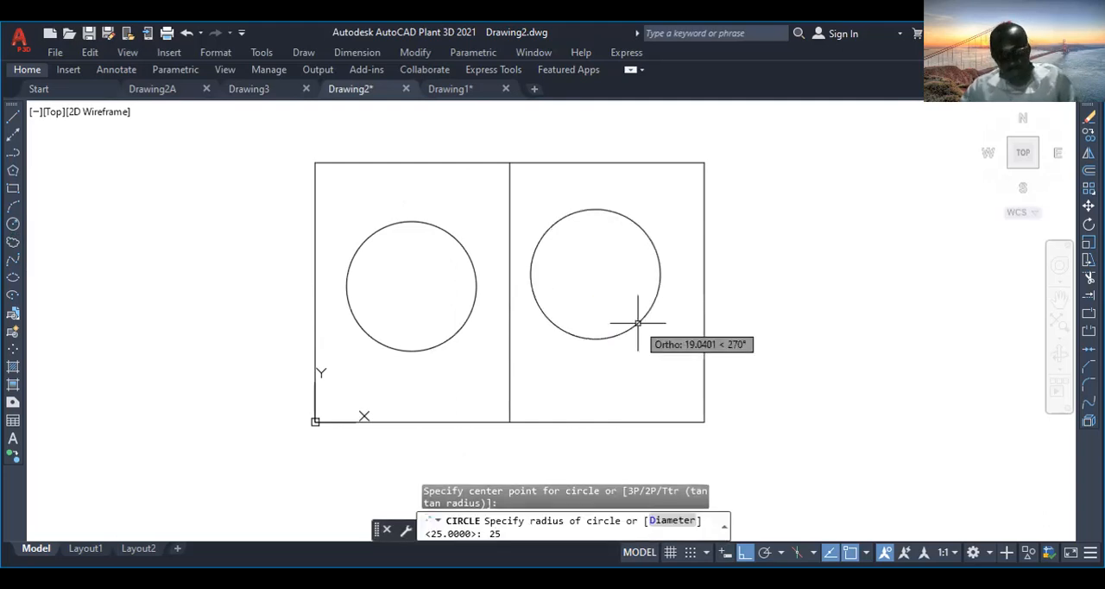
- Move the second circle slightly down and to the right so it sits at the middle of the rectangle's right half
left_click(613, 301)
left_click(581, 364)
right_click(581, 363)
left_click(604, 290)
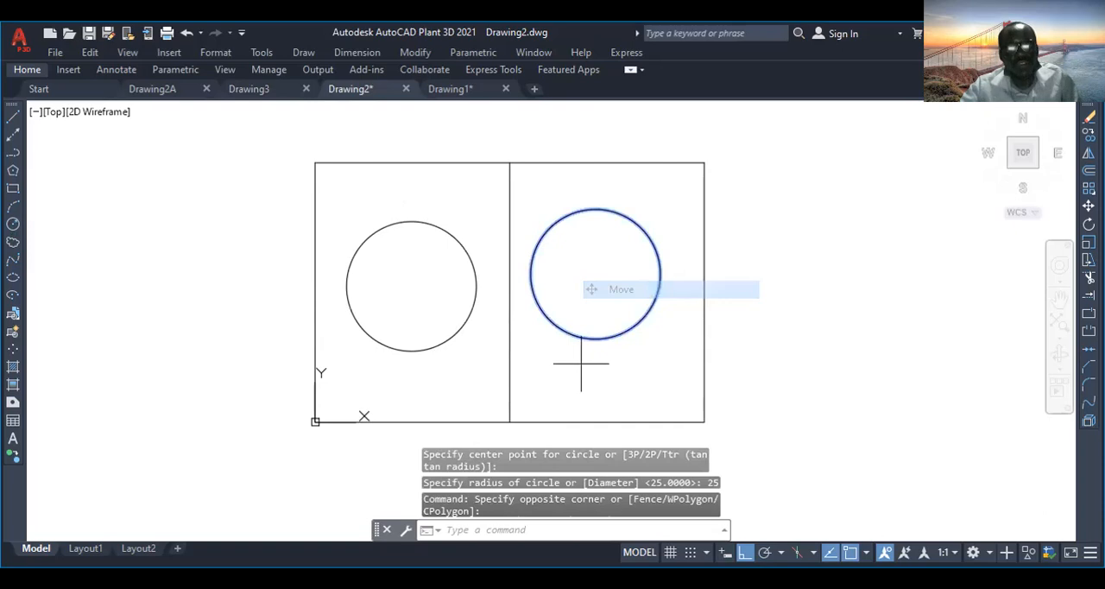
left_click(618, 331)
left_click(624, 351)
- Draw a six-sided polygon inscribed in a circle of radius 25, centred on the circle in the rectangle's left half
scroll(624, 351, "up", 2)
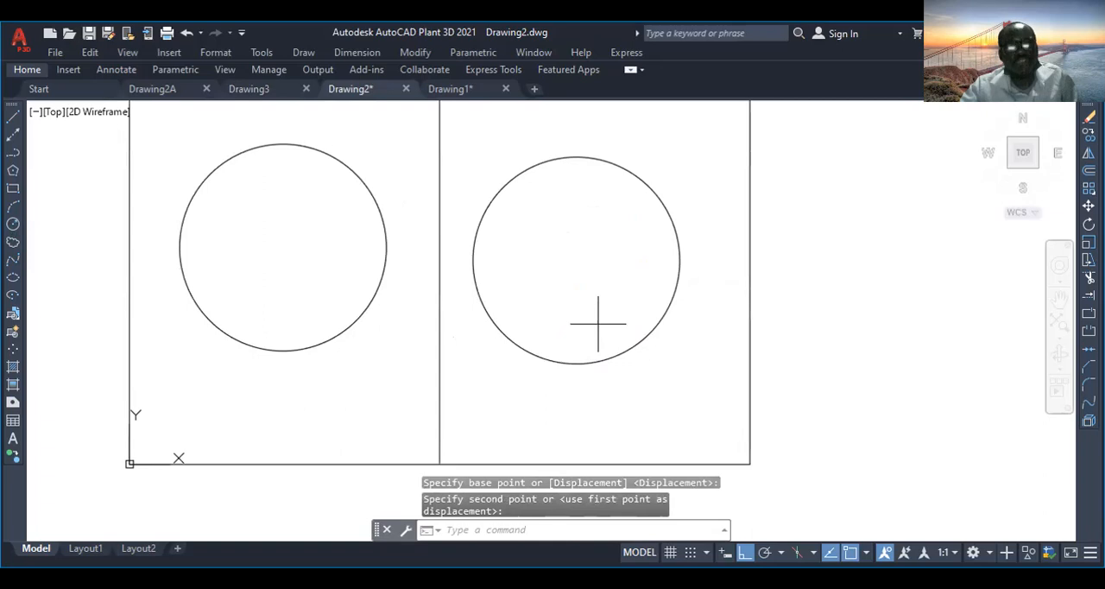
scroll(527, 332, "down", 4)
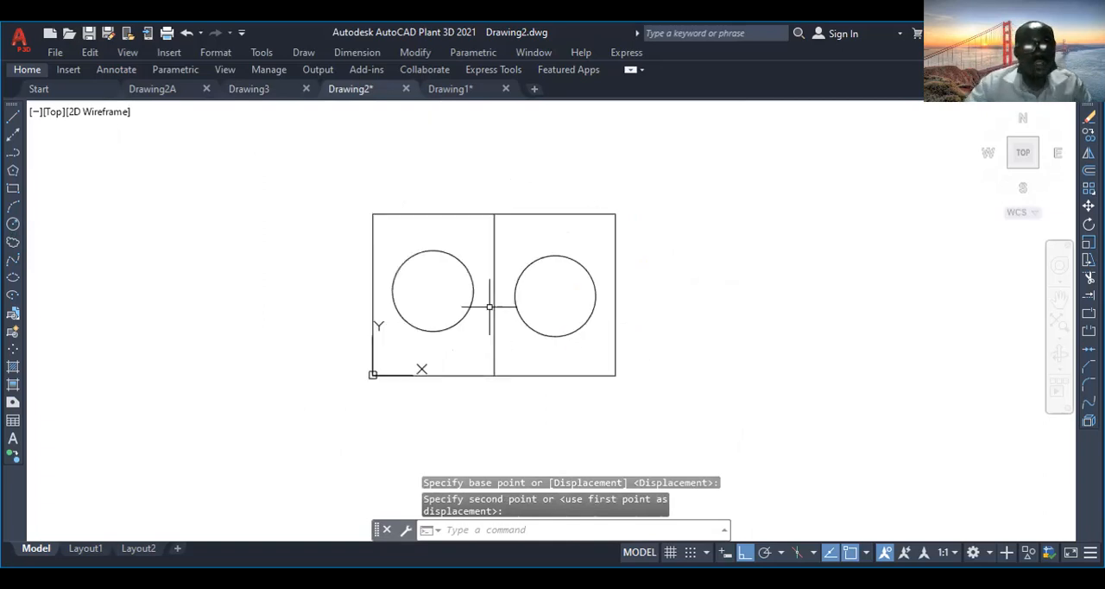
scroll(490, 297, "up", 2)
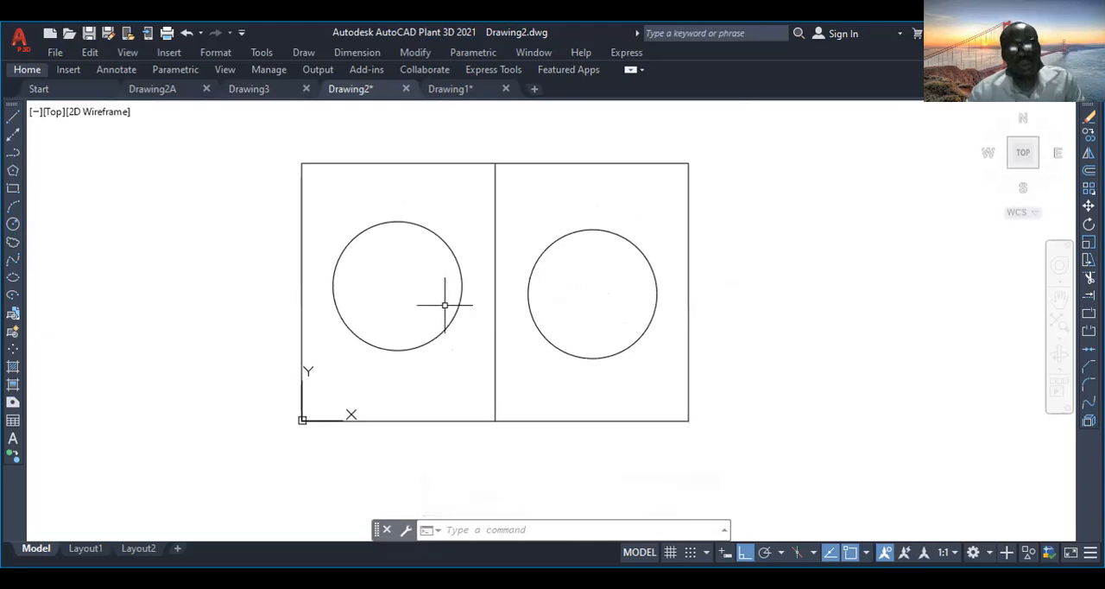
left_click(13, 171)
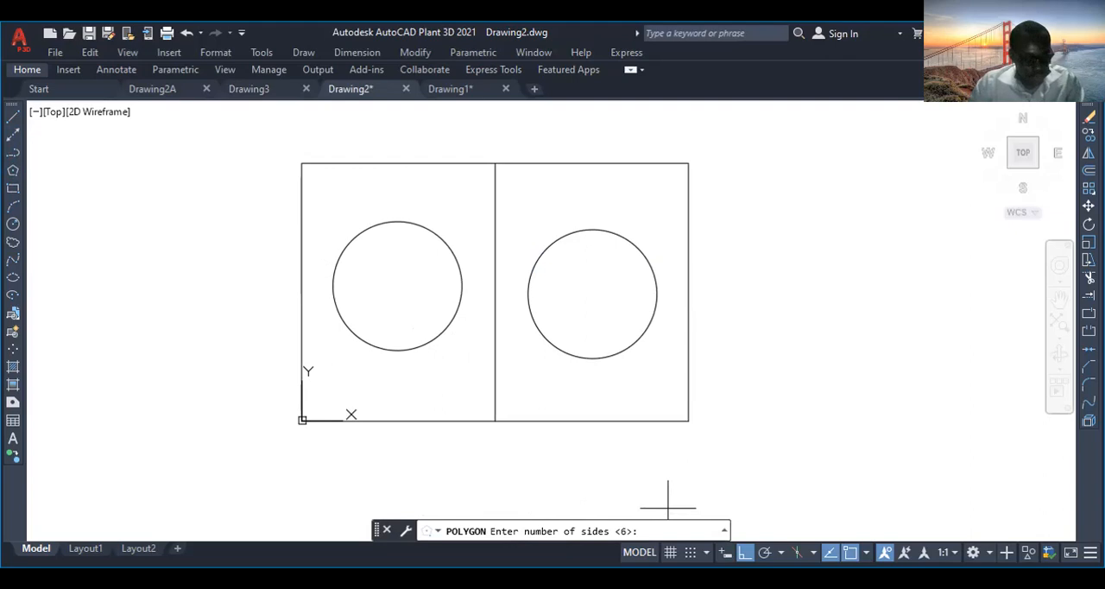
type("6")
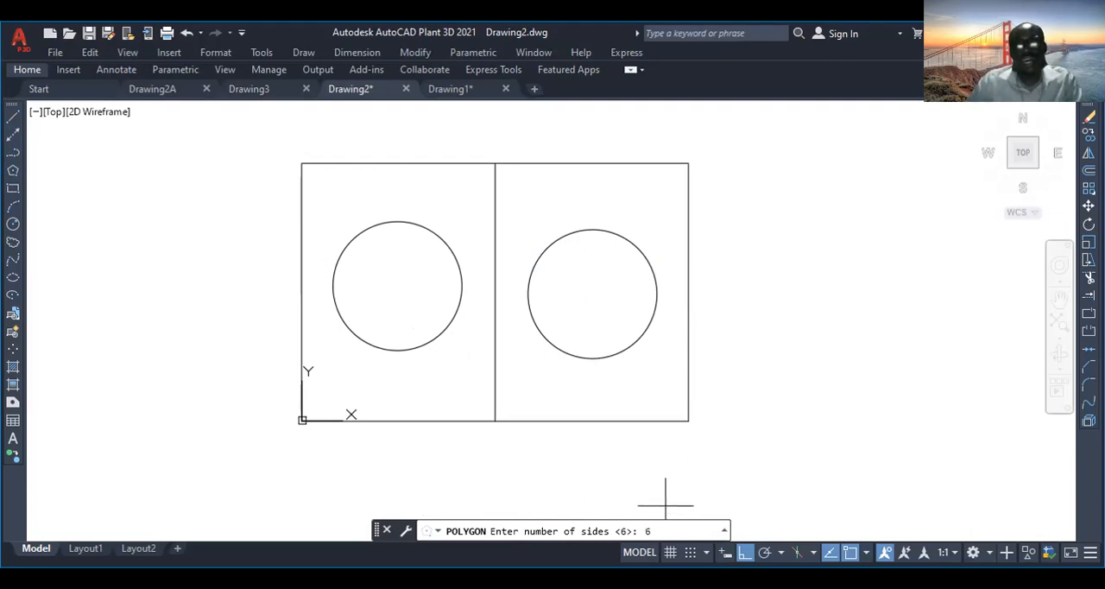
key("Return")
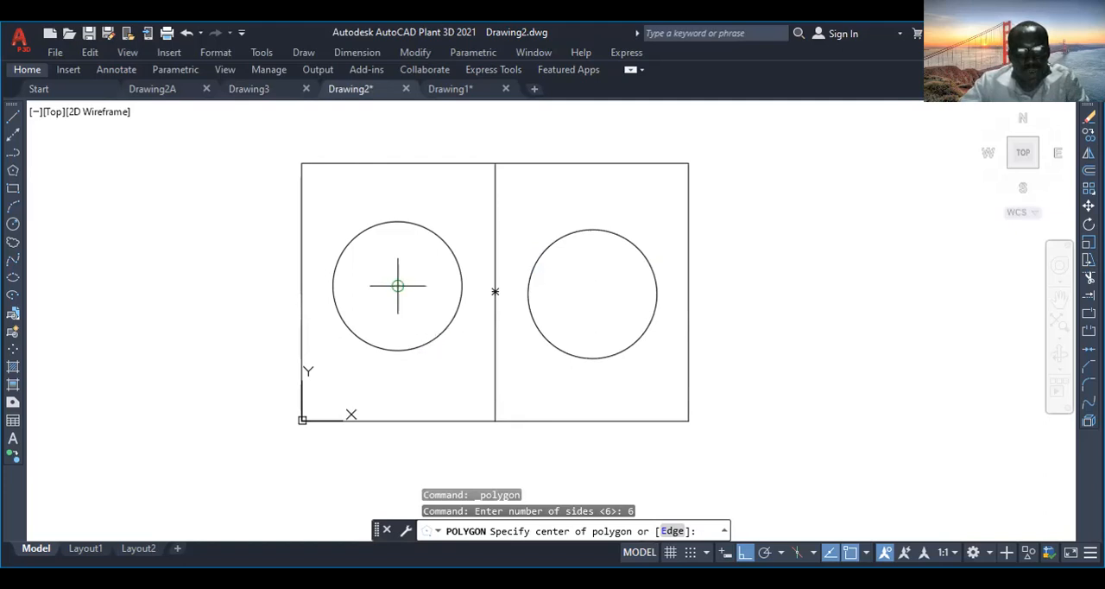
left_click(397, 286)
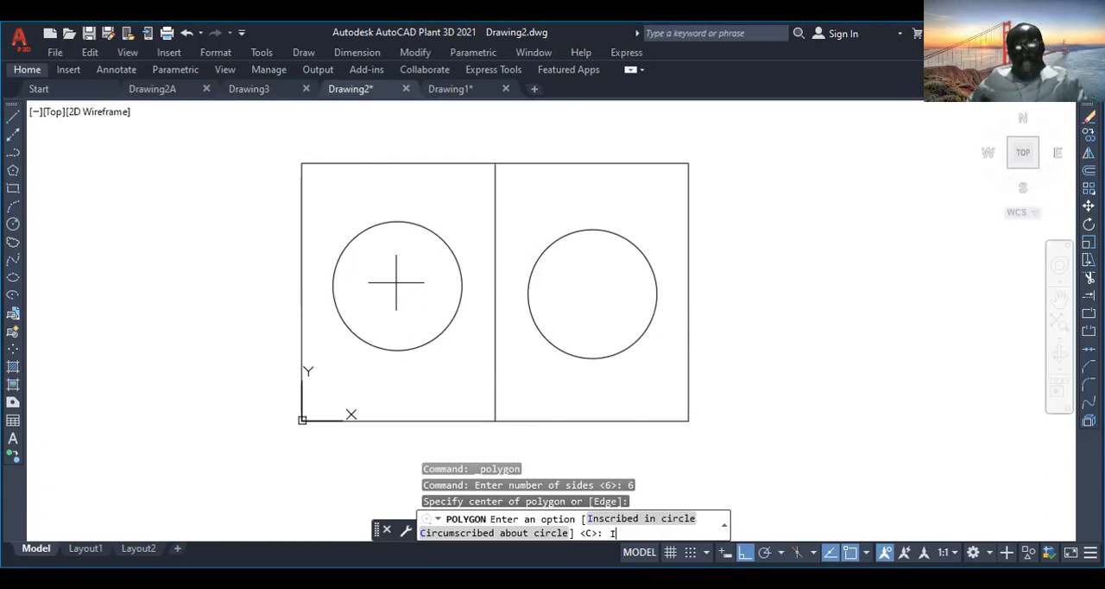
key("Return")
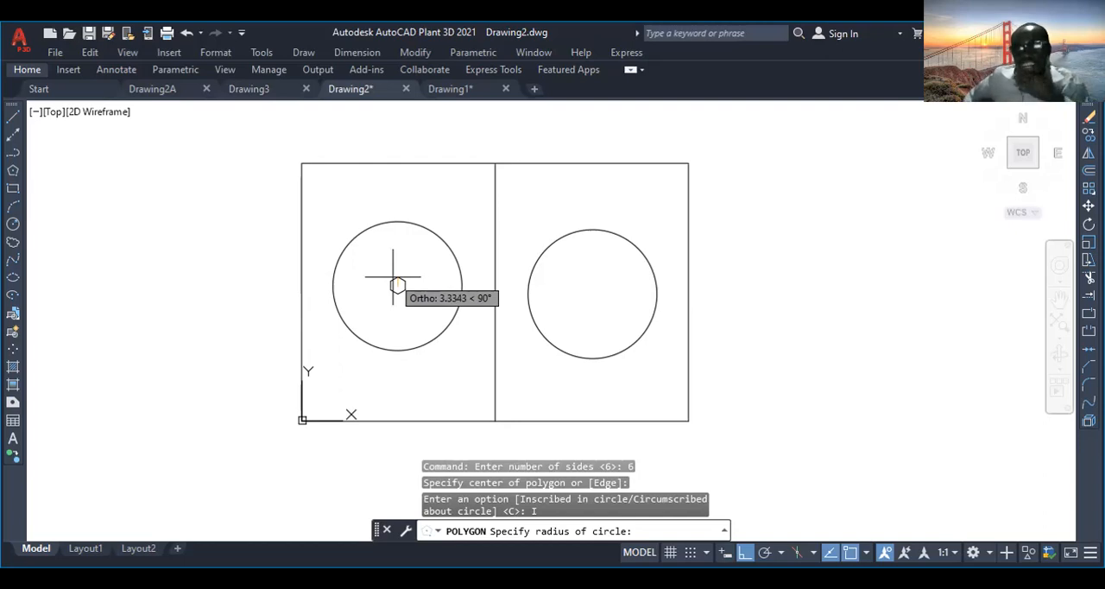
type("25")
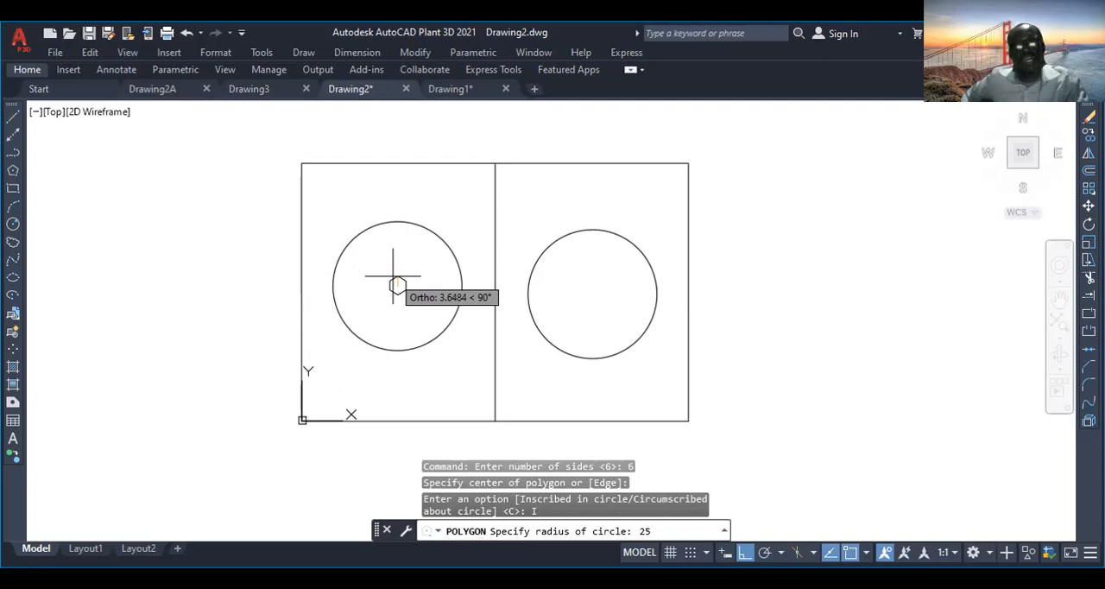
key("Return")
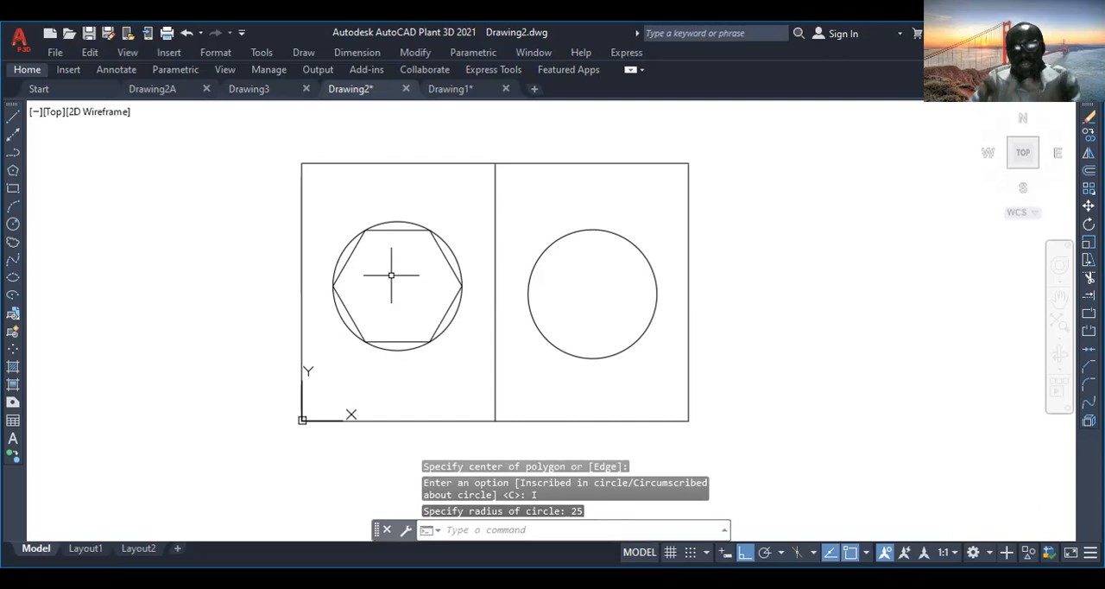
- Examine how the inscribed hexagon fits inside its circle and compare it with the empty circle in the right half
scroll(391, 274, "up", 2)
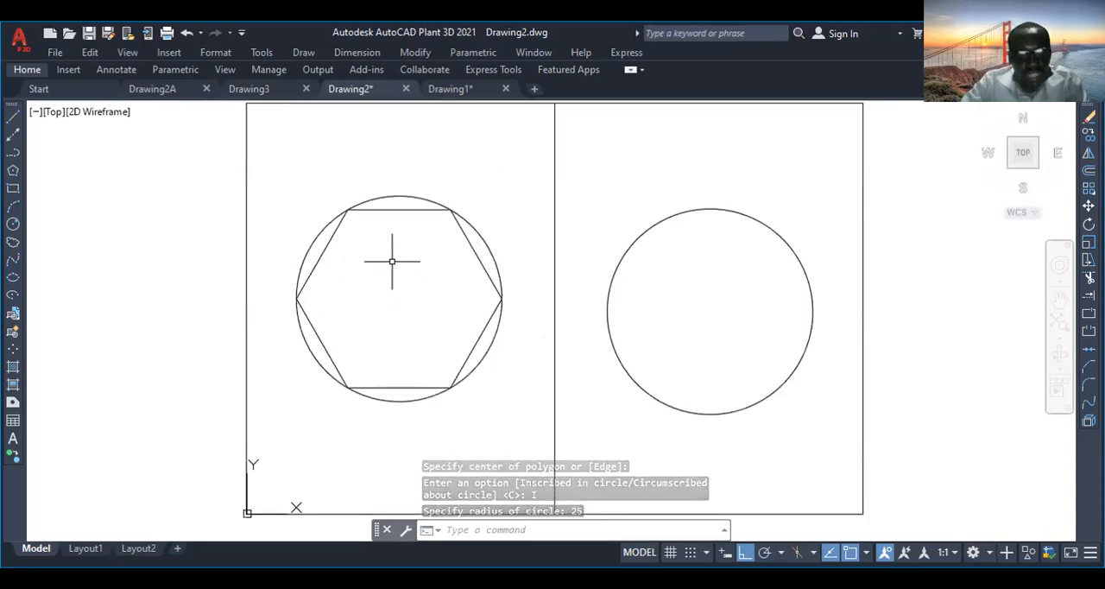
scroll(389, 259, "up", 2)
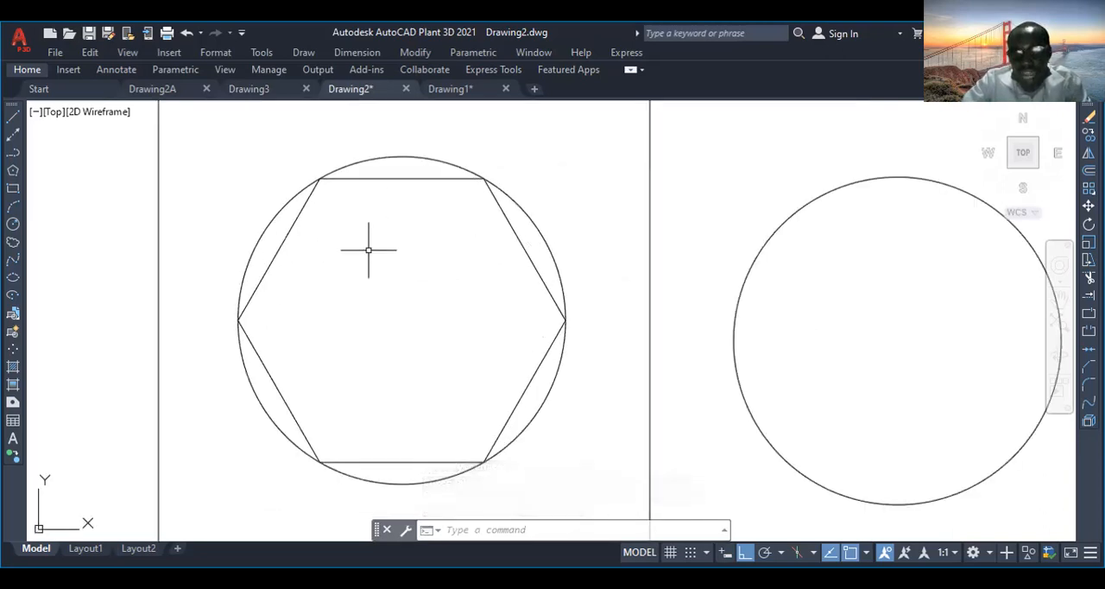
scroll(368, 249, "down", 2)
scroll(368, 245, "up", 1)
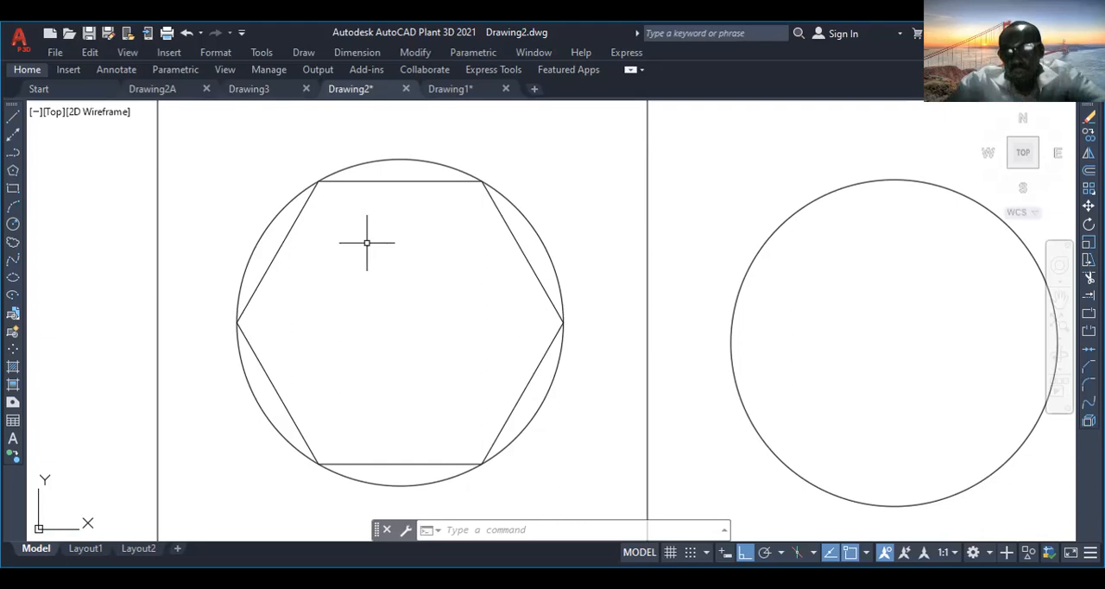
type("[-")
scroll(776, 214, "down", 1)
scroll(810, 218, "up", 1)
scroll(811, 218, "down", 1)
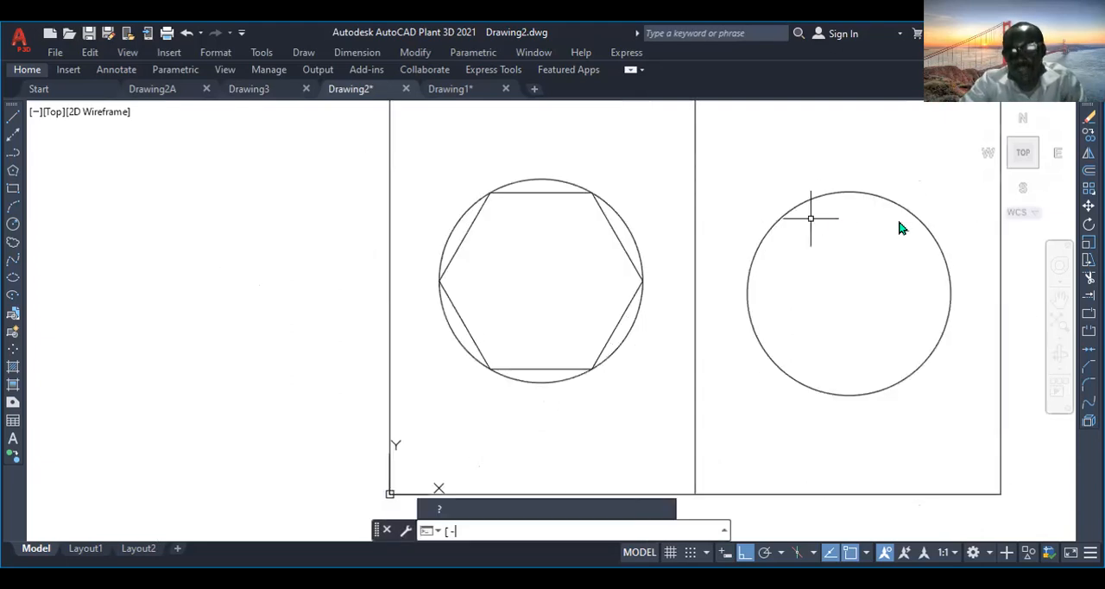
- Draw a six-sided polygon circumscribed about a circle of radius 25, centred on the circle in the rectangle's right half
scroll(777, 262, "up", 3)
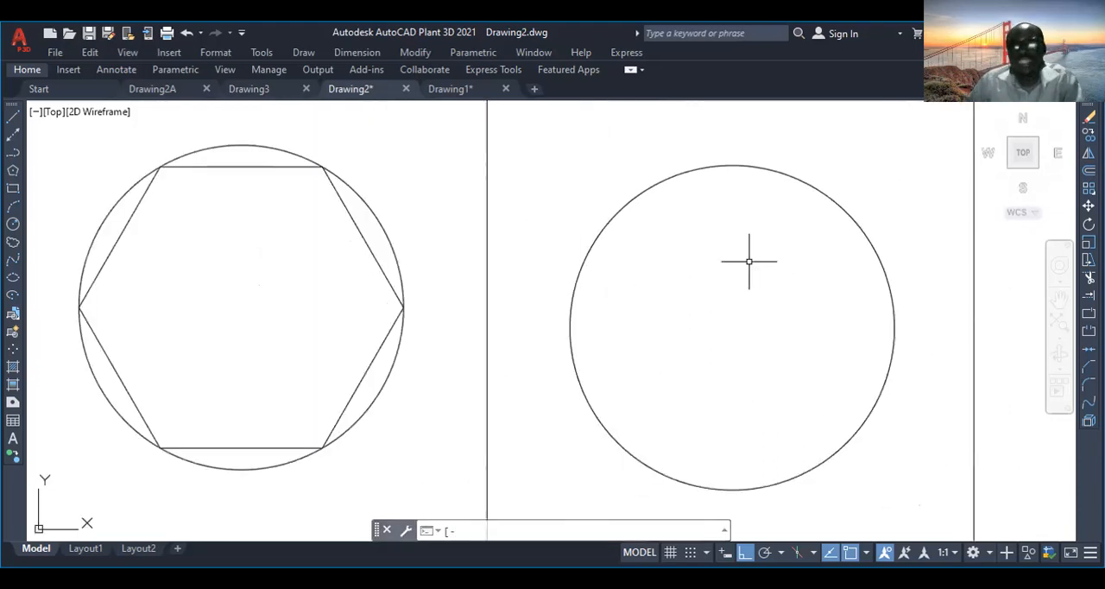
left_click(13, 170)
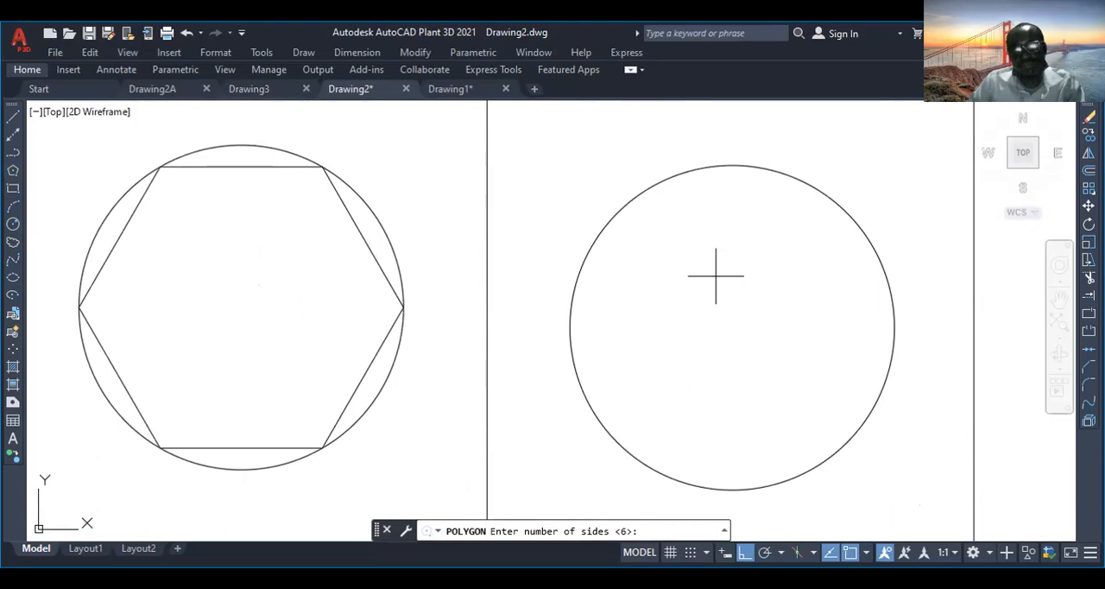
key("Return")
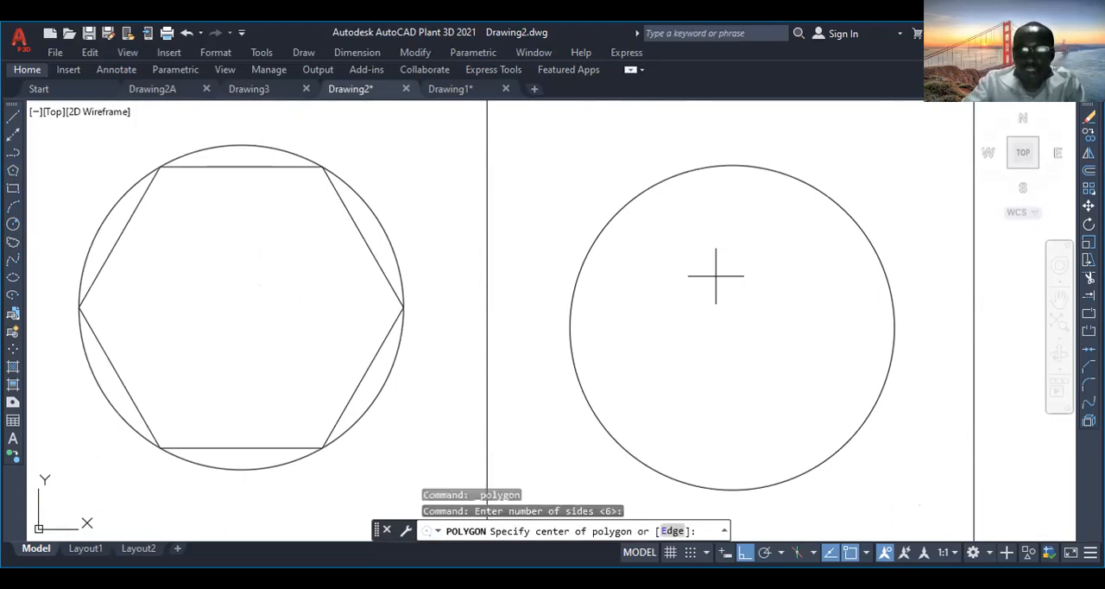
left_click(734, 327)
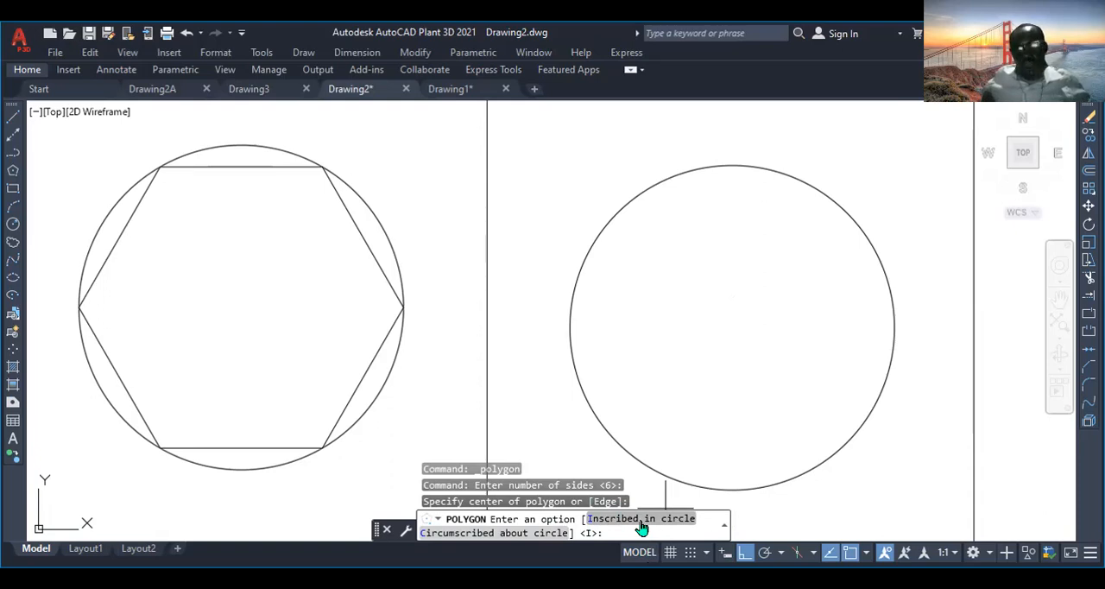
type("C")
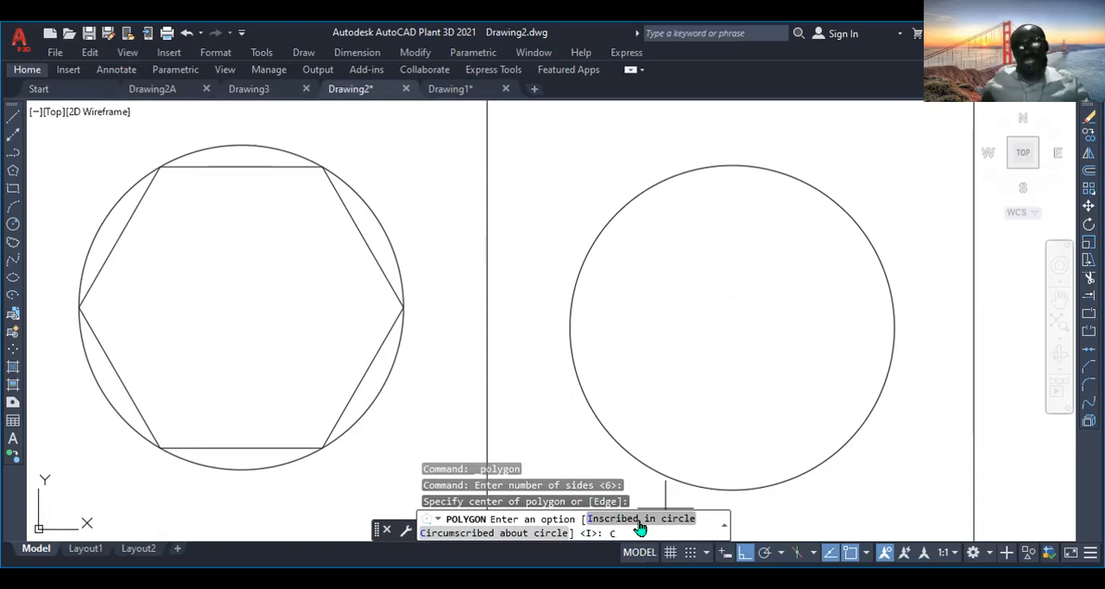
key("Return")
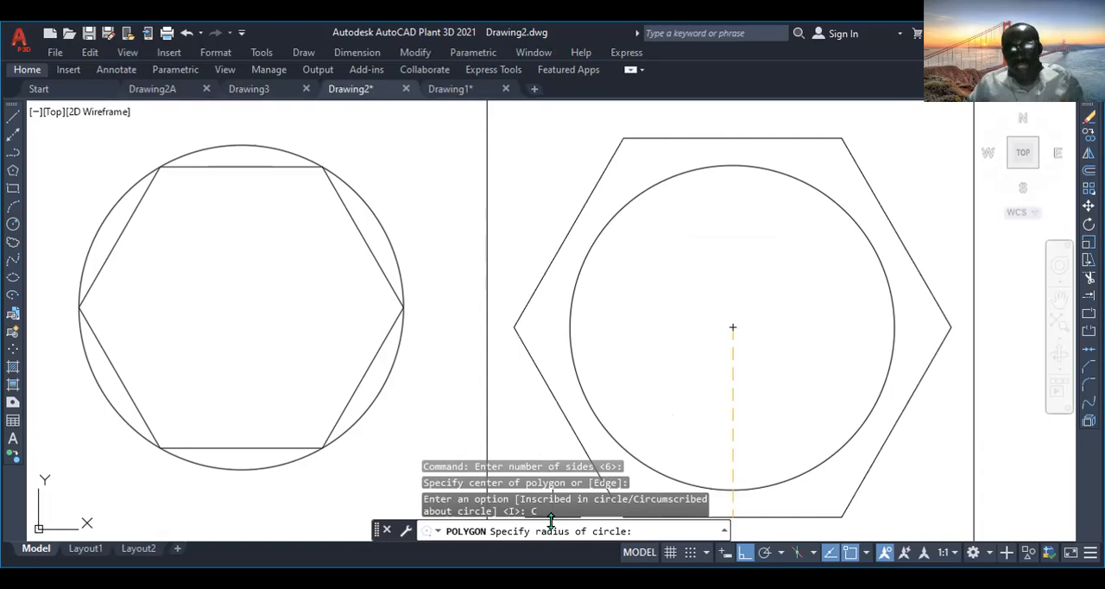
type("25")
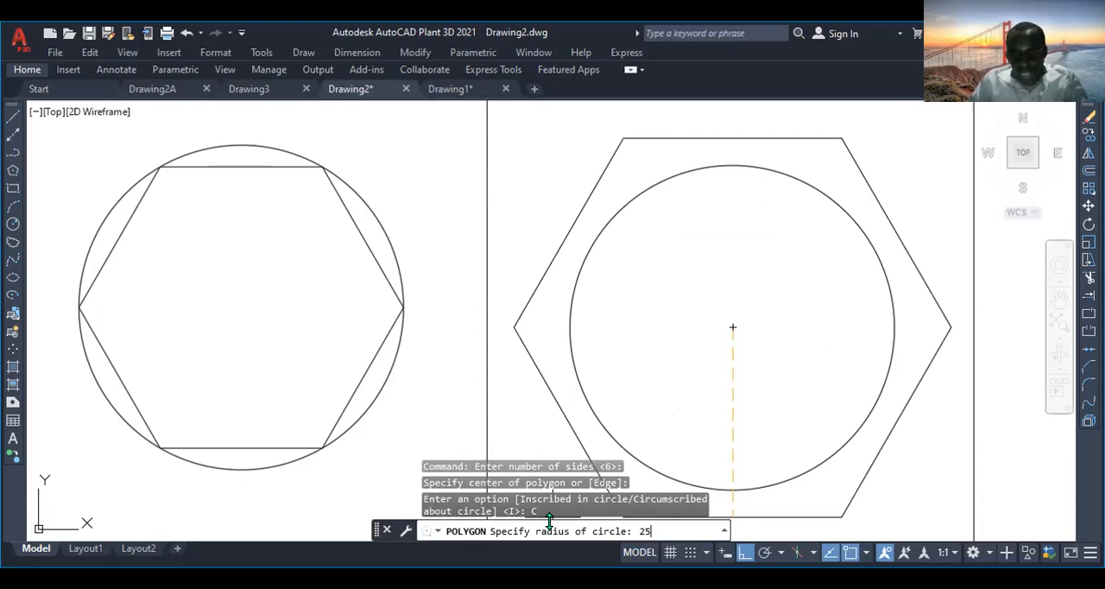
key("Return")
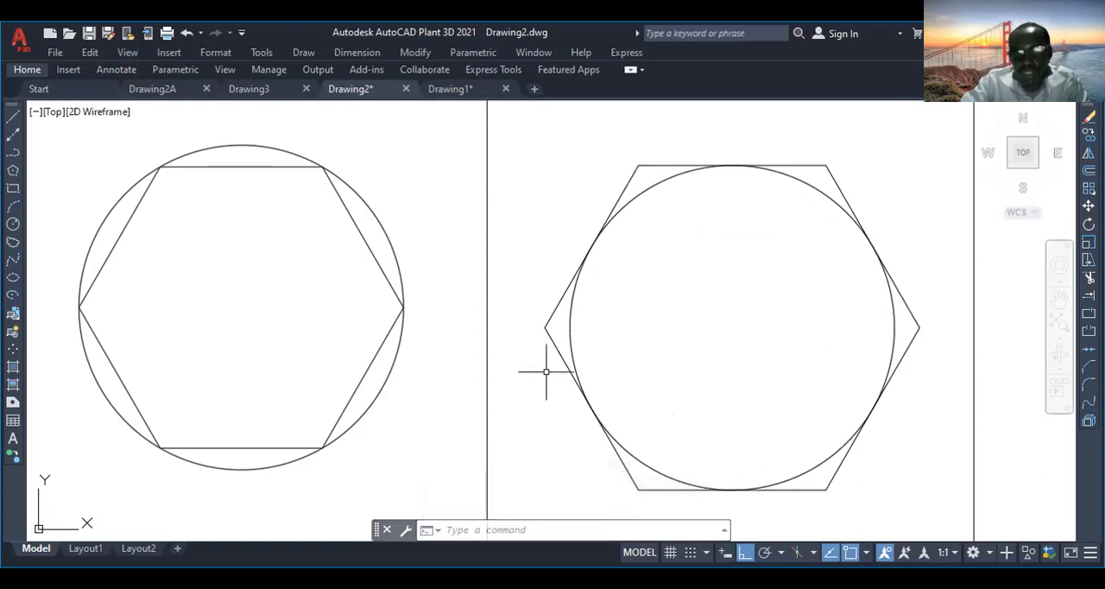
- Select both the inscribed hexagon and the circumscribed hexagon
left_click(362, 235)
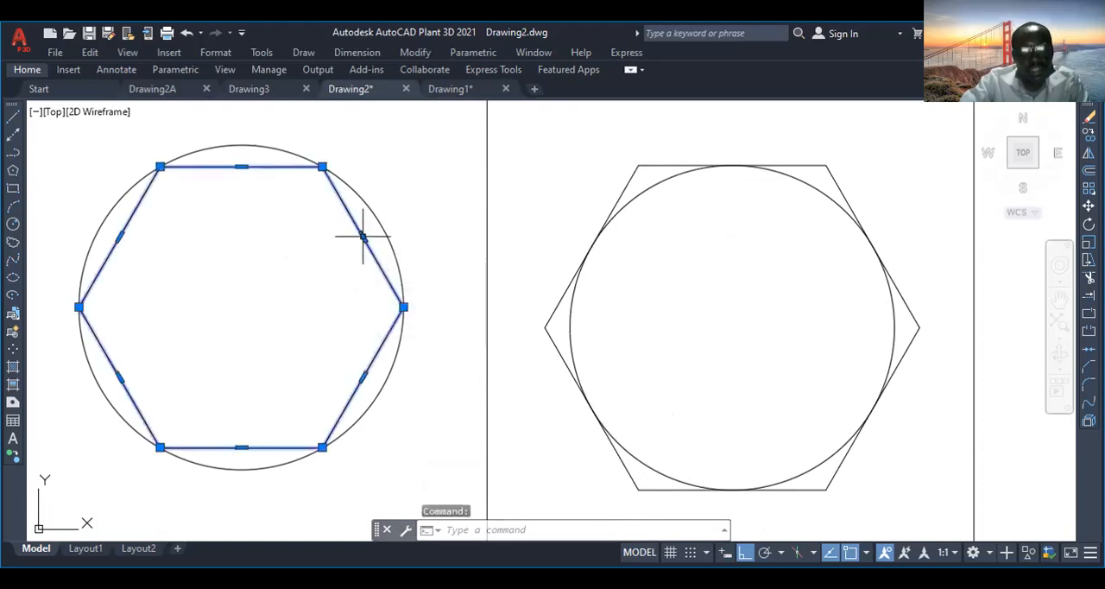
left_click(825, 164)
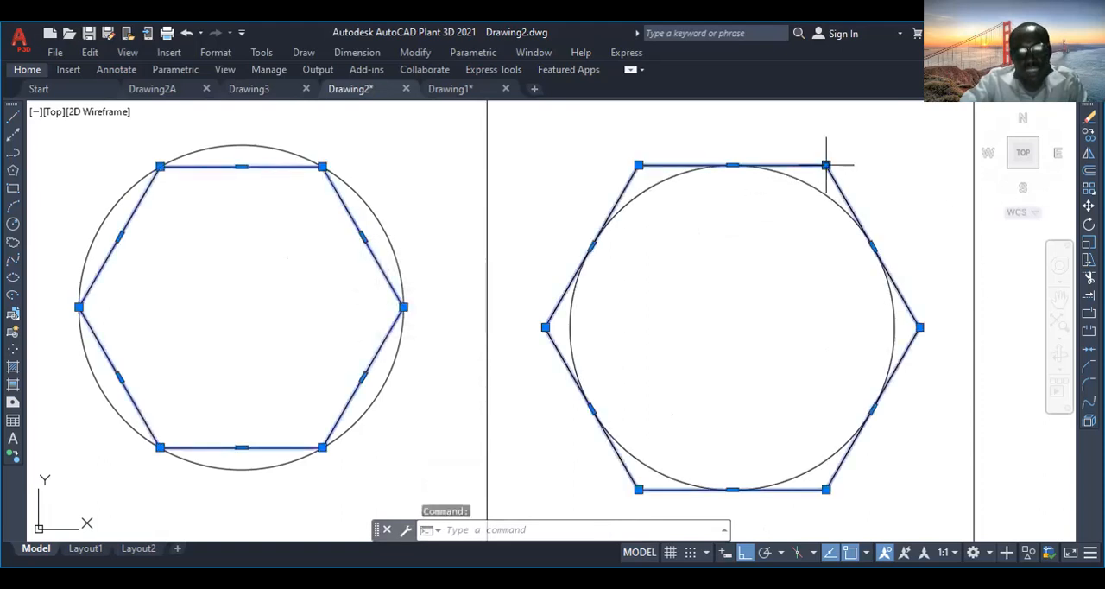